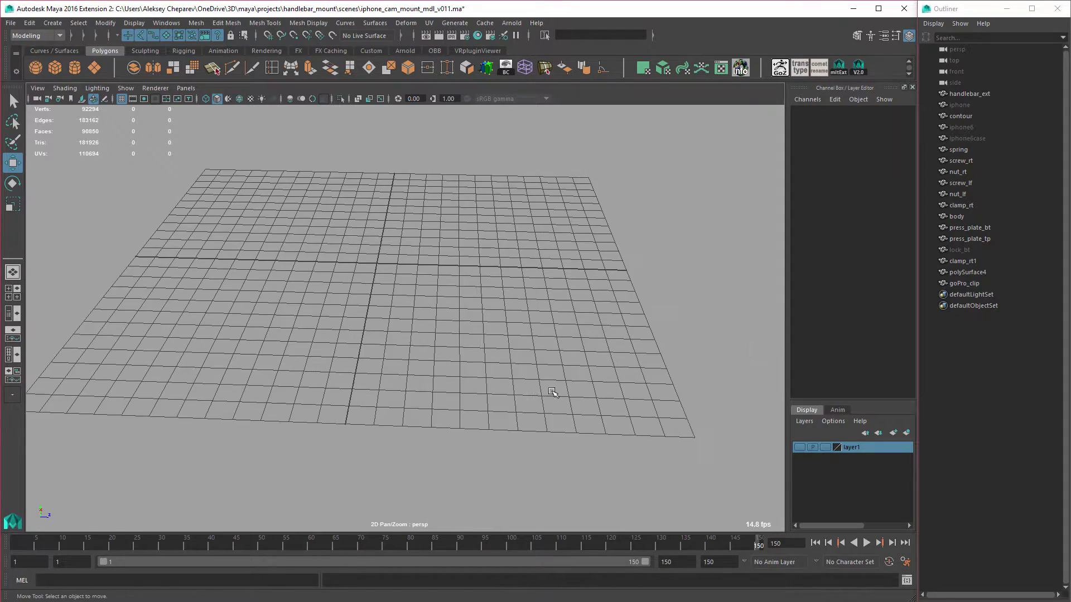
left_click_drag(493, 346, 535, 381, "alt")
left_click_drag(353, 342, 528, 347, "alt")
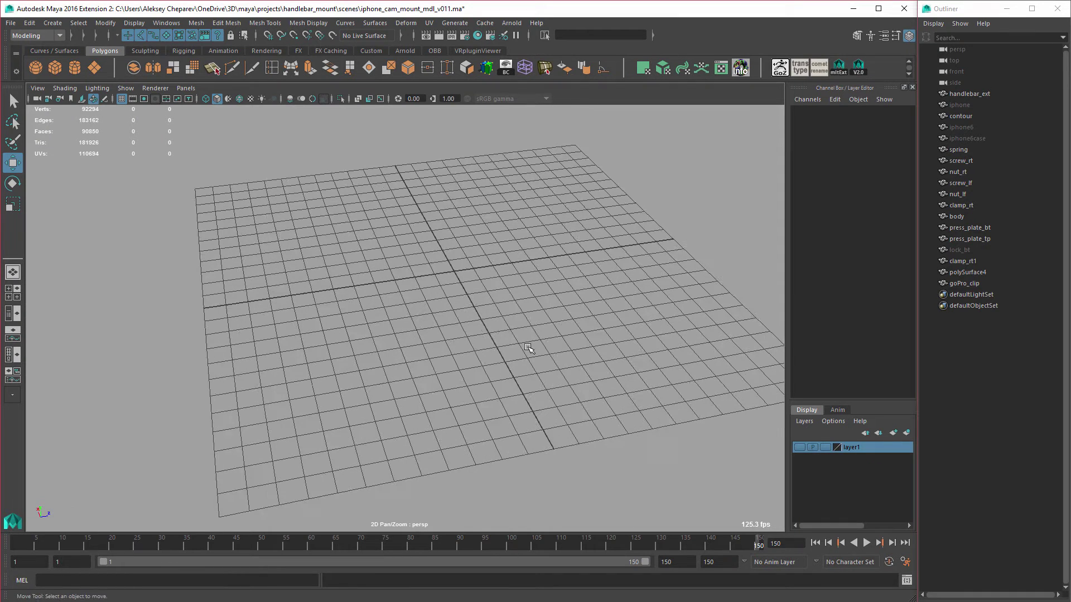
left_click_drag(596, 356, 560, 350, "alt")
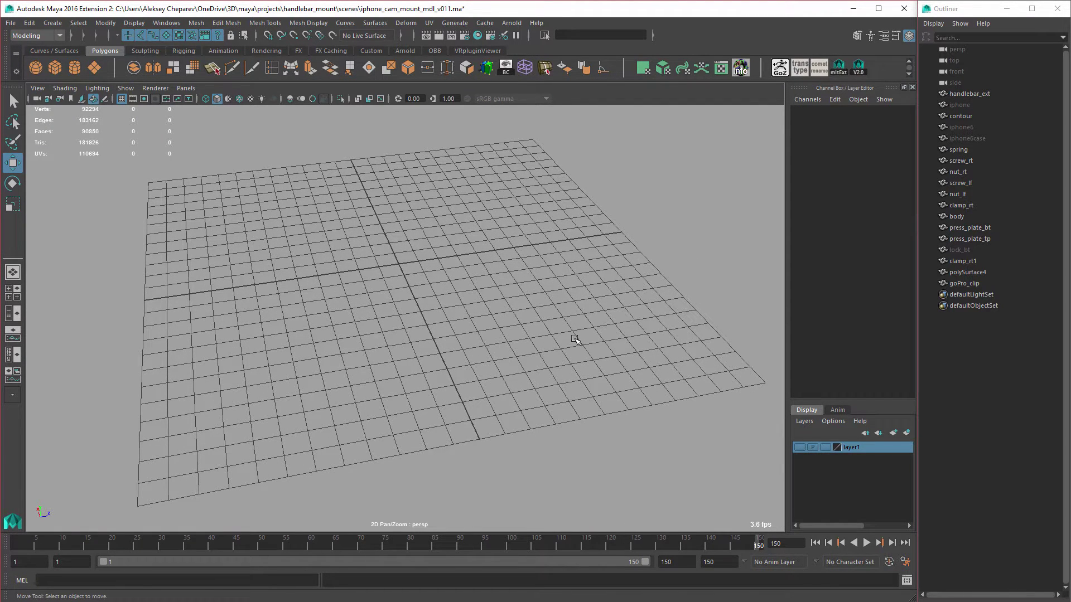
left_click_drag(612, 338, 726, 381, "alt")
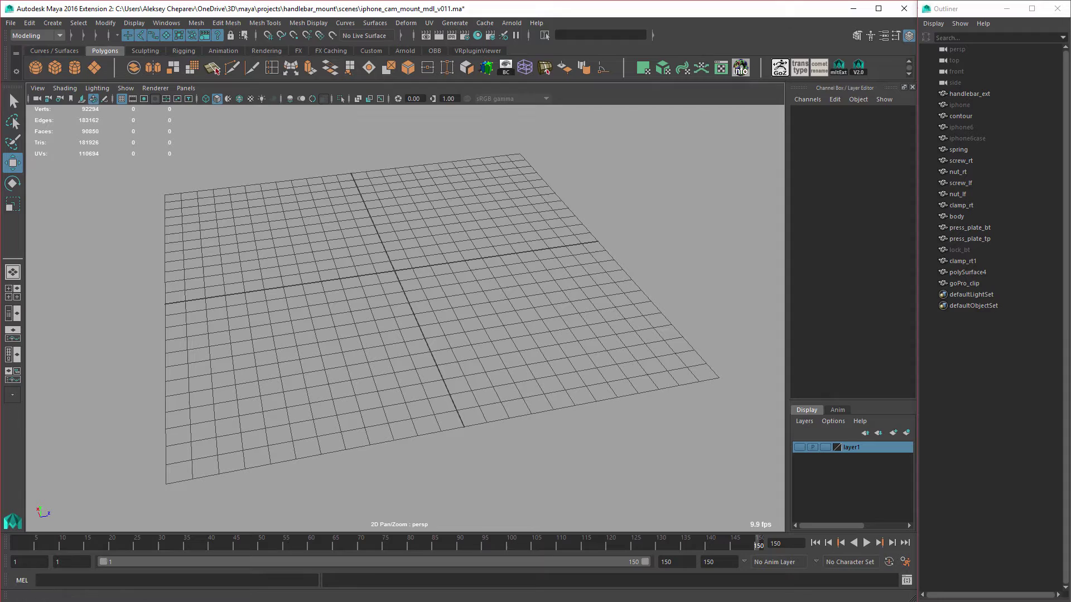
Switch to the browser and examine the Quad Lock Bike Mount product page, including the lock head and phone case images.
key("alt+Tab")
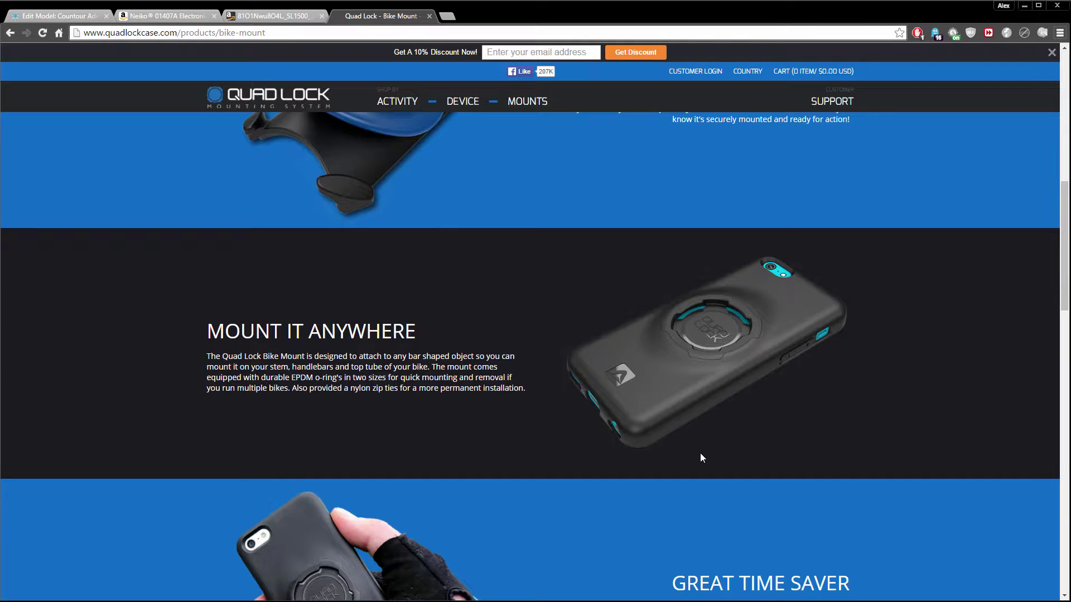
scroll(707, 456, "up", 1)
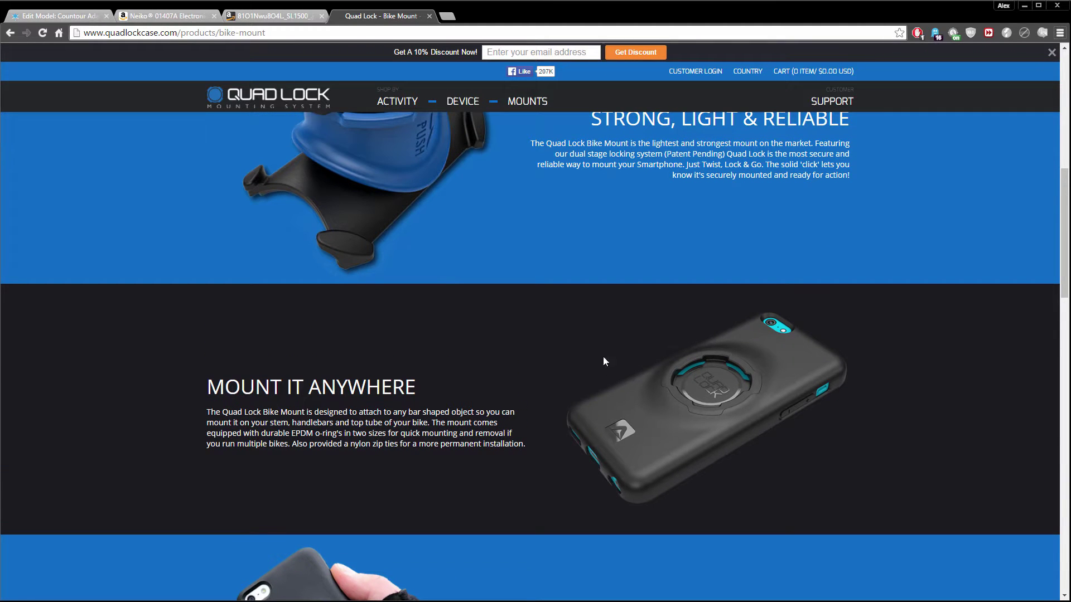
scroll(732, 405, "down", 1)
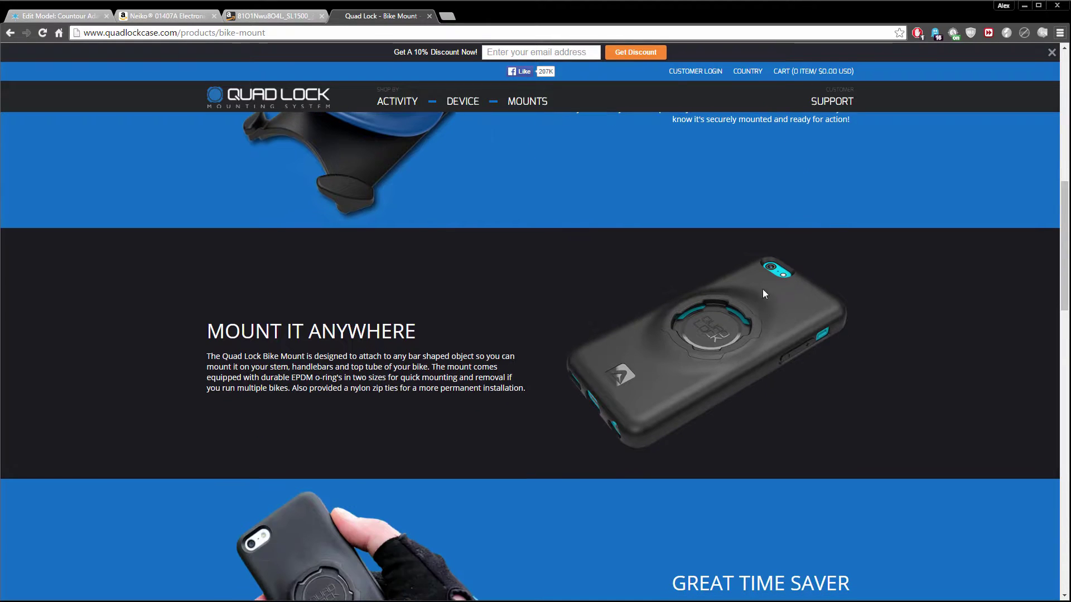
scroll(725, 360, "down", 3)
scroll(688, 369, "up", 12)
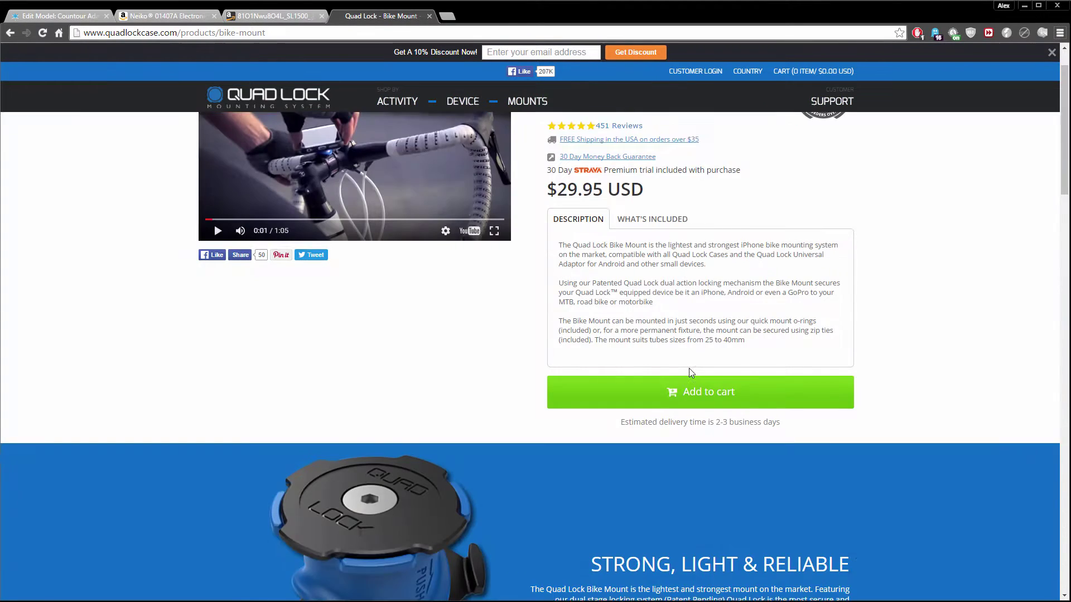
scroll(690, 371, "down", 4)
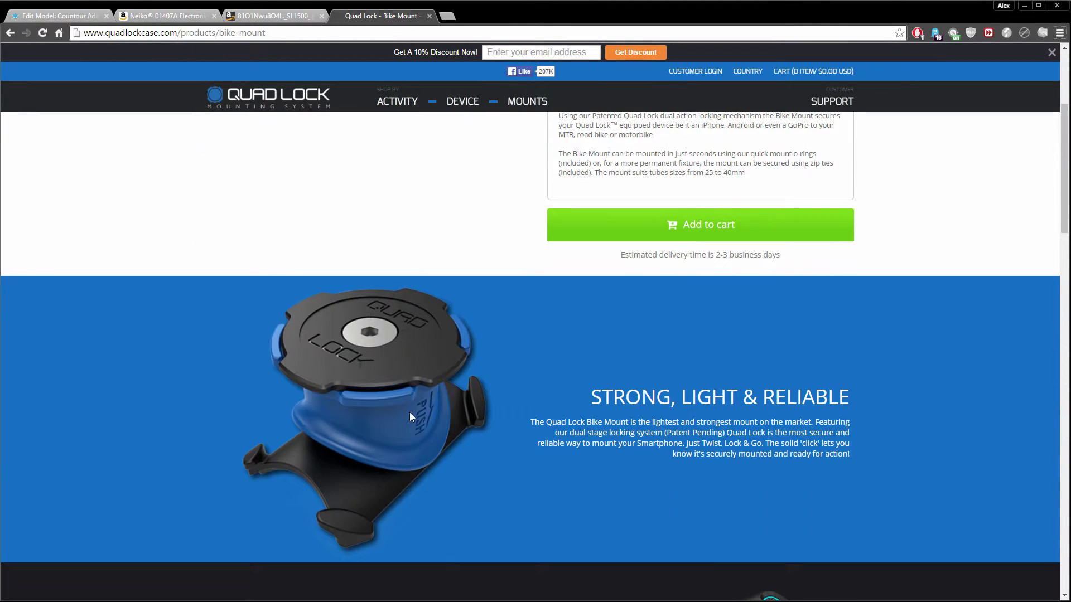
scroll(514, 405, "down", 1)
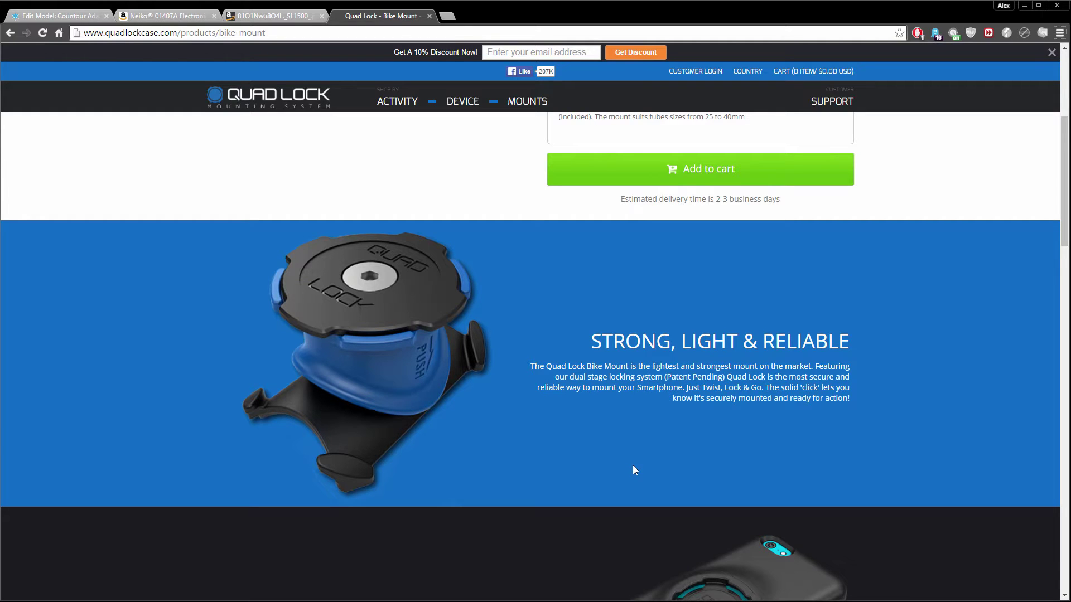
scroll(632, 469, "up", 3)
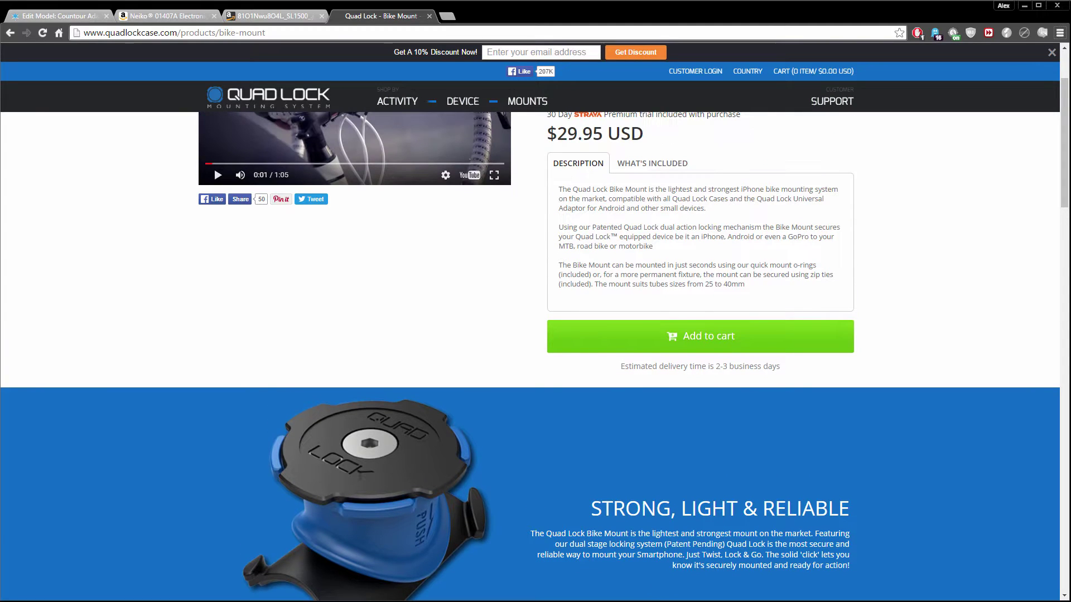
Switch back to Maya and make layer1 visible to show the handlebar mount assembly.
key("alt+Tab")
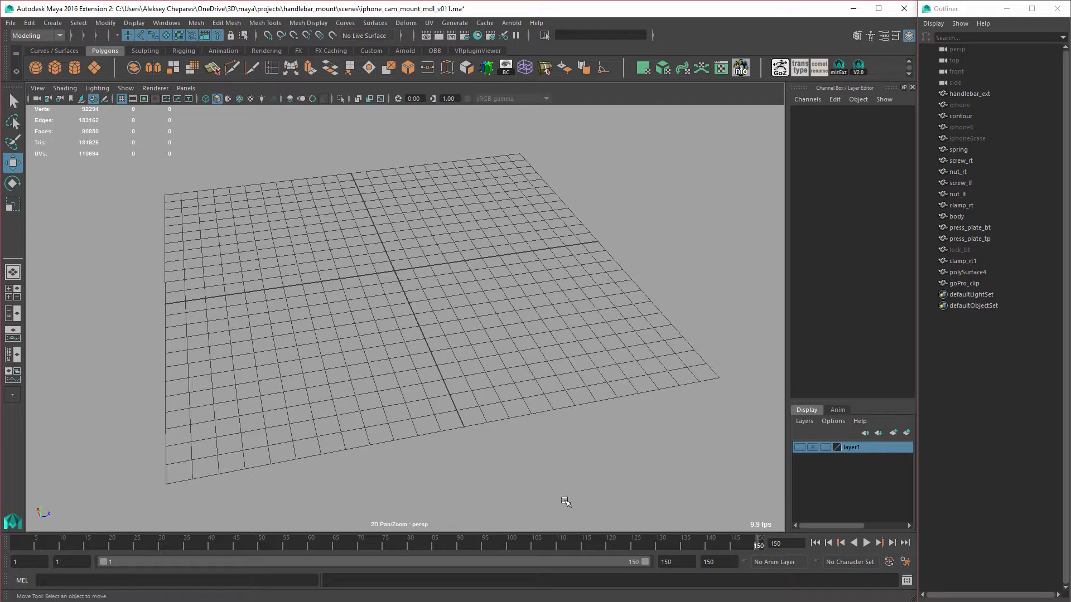
left_click(799, 448)
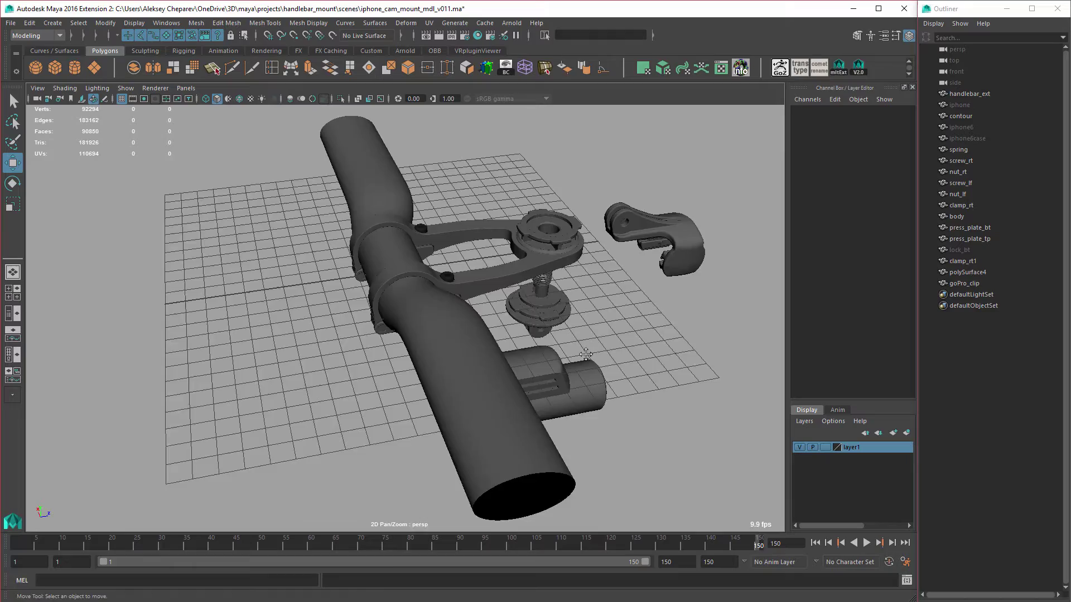
scroll(642, 418, "up", 5)
left_click_drag(641, 418, 579, 392, "alt")
middle_click_drag(580, 392, 584, 418, "alt")
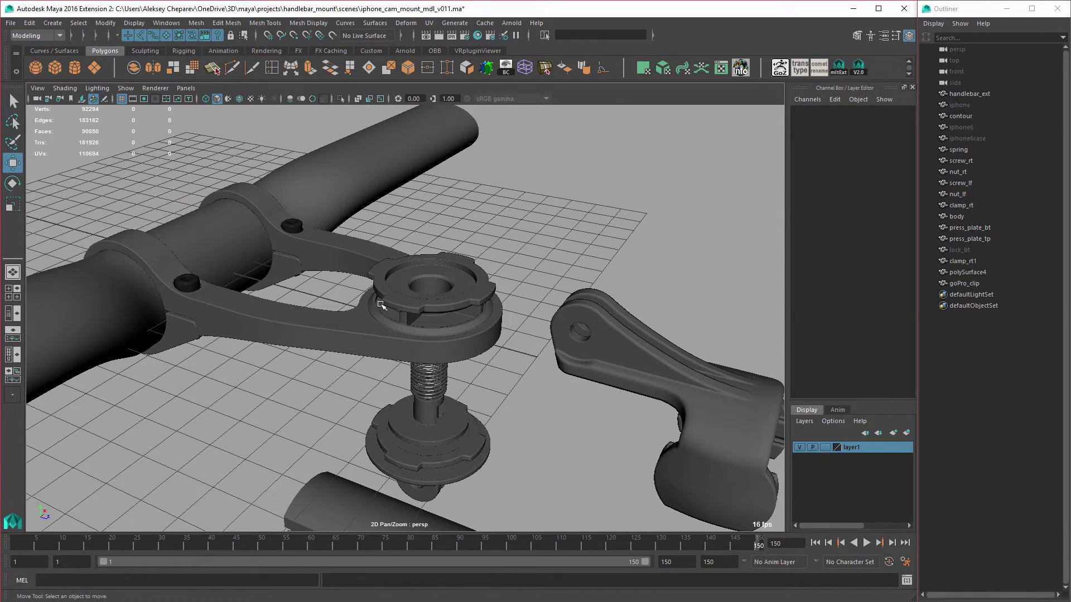
Examine the round locking head on the mount body and the press plate beneath it from above and below.
middle_click_drag(452, 329, 449, 418, "alt")
right_click_drag(450, 418, 543, 447, "alt")
middle_click_drag(459, 425, 468, 403, "alt")
left_click_drag(468, 403, 529, 344, "alt")
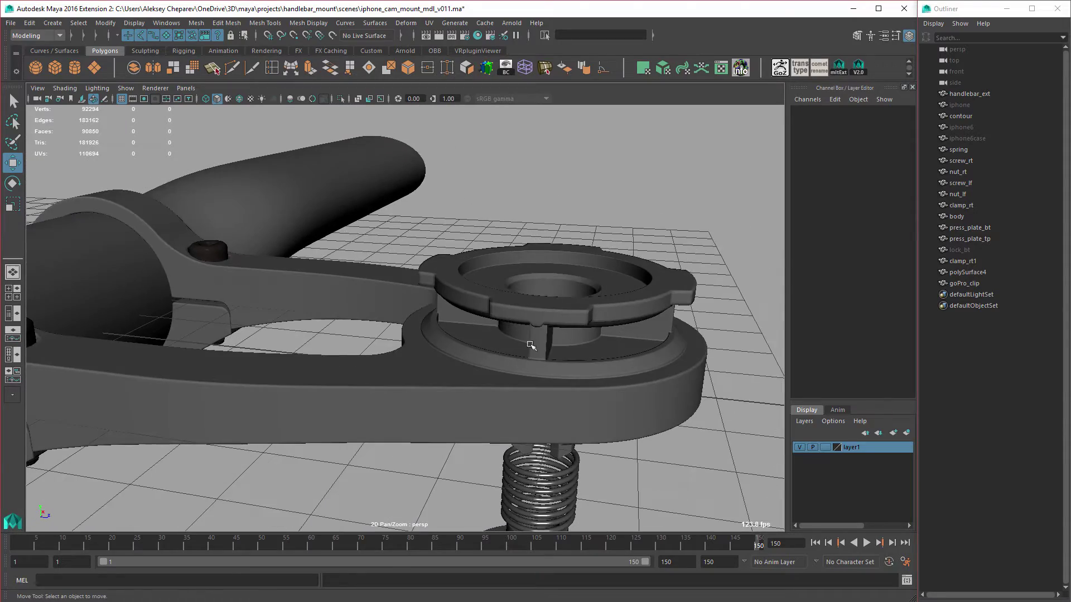
left_click_drag(583, 415, 536, 351, "alt")
middle_click_drag(536, 352, 449, 494, "alt")
right_click_drag(449, 493, 628, 500, "alt")
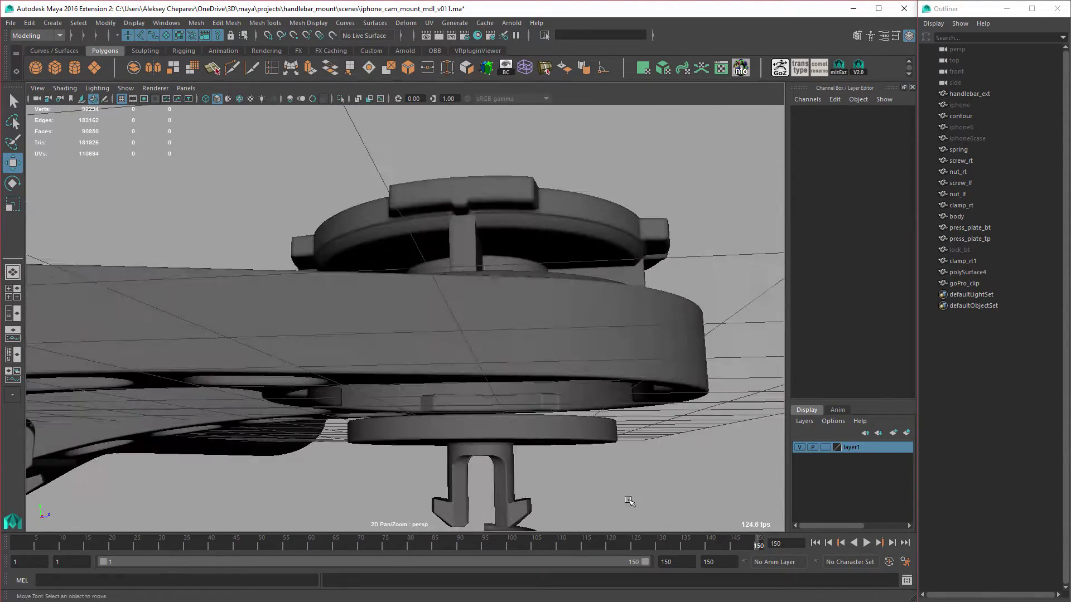
left_click_drag(543, 439, 626, 358, "alt")
left_click(458, 376)
left_click(626, 358)
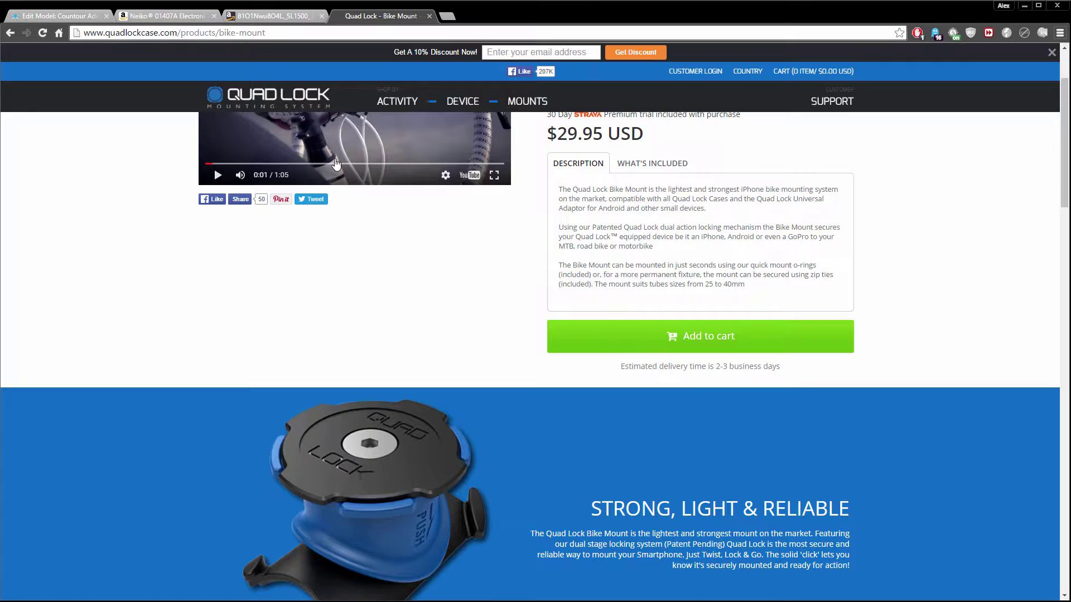
View the Neiko digital caliper listing on Amazon in the 8 inch size, and return to the Quad Lock Bike Mount page.
left_click(174, 17)
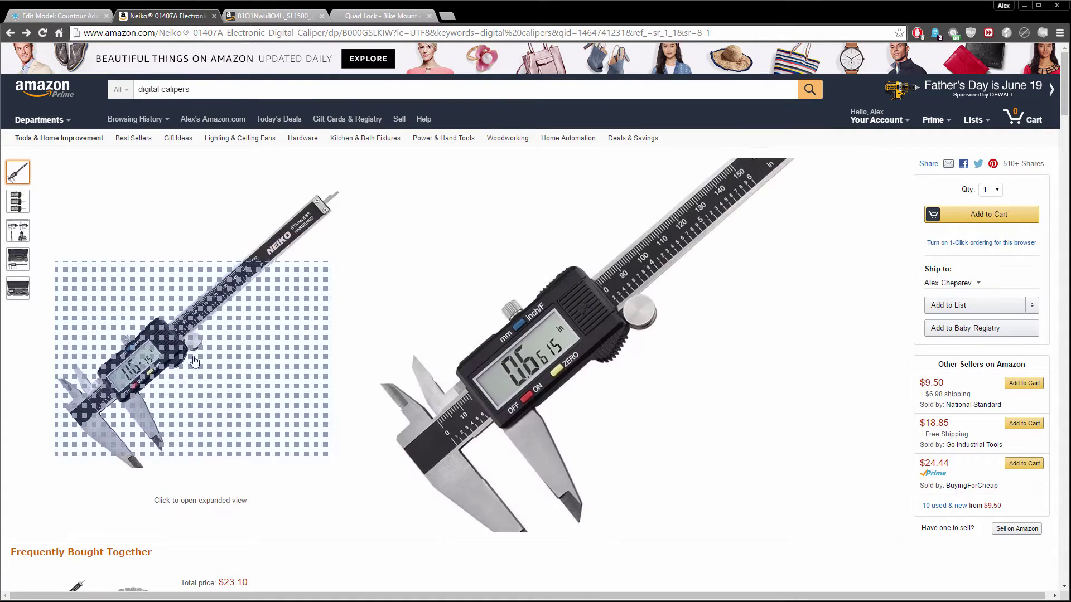
mouse_move(259, 366)
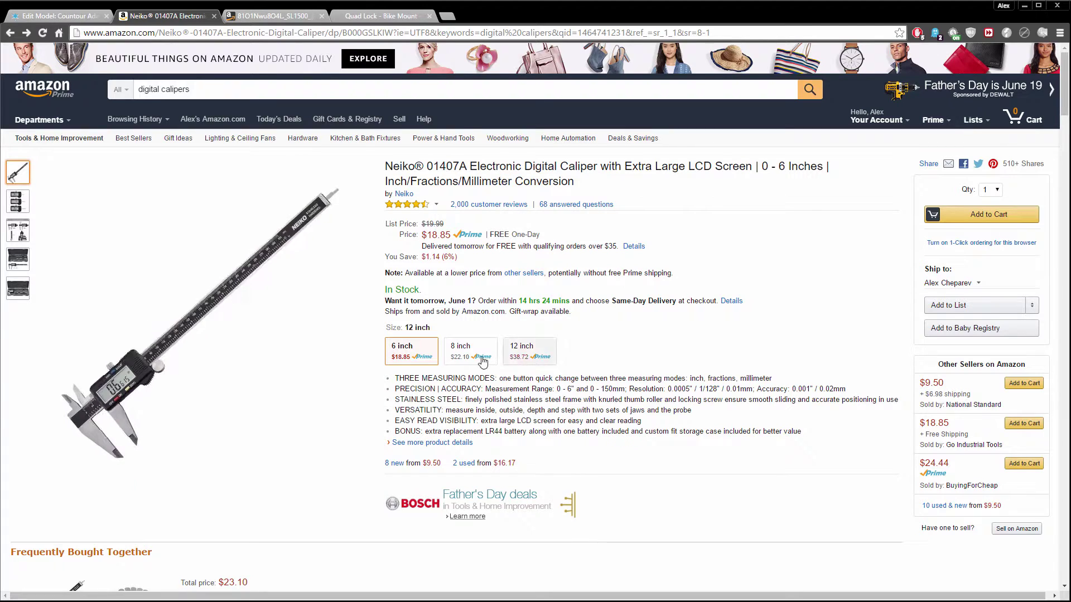
left_click(472, 351)
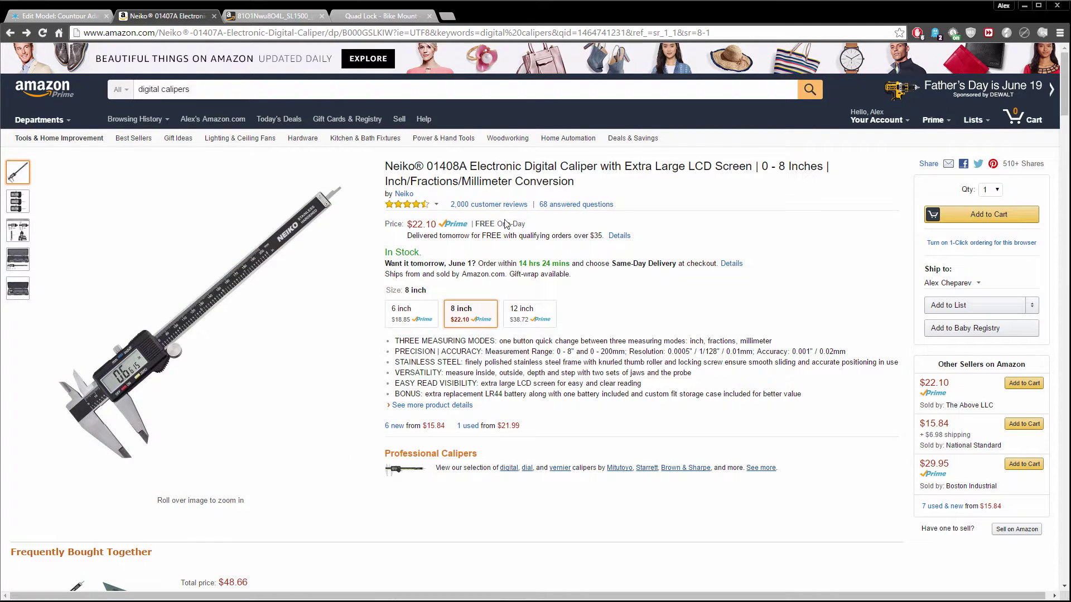
left_click(399, 17)
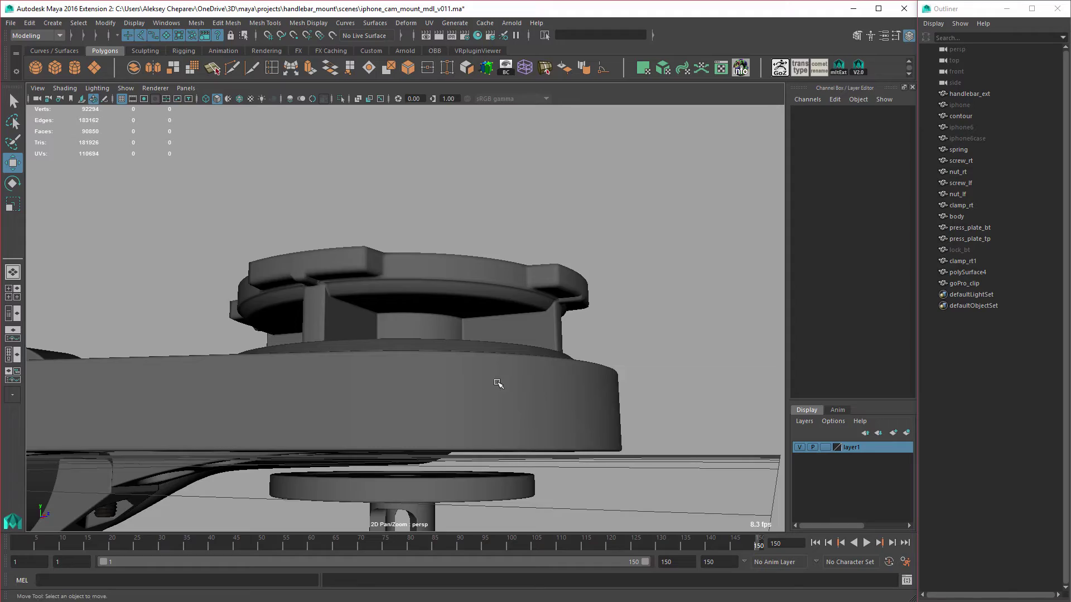
scroll(485, 401, "down", 5)
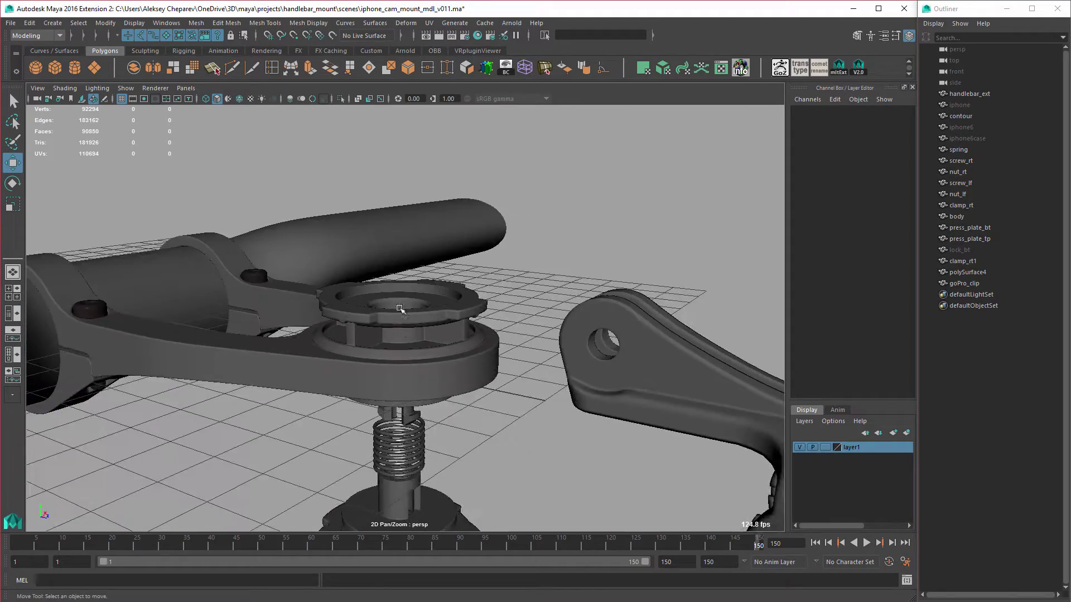
Lower the clamp_rt part to Translate Y -5.386 to expose its hinge on the body, and undo the move.
left_click_drag(400, 308, 439, 386, "alt")
left_click(440, 354)
left_click(440, 314)
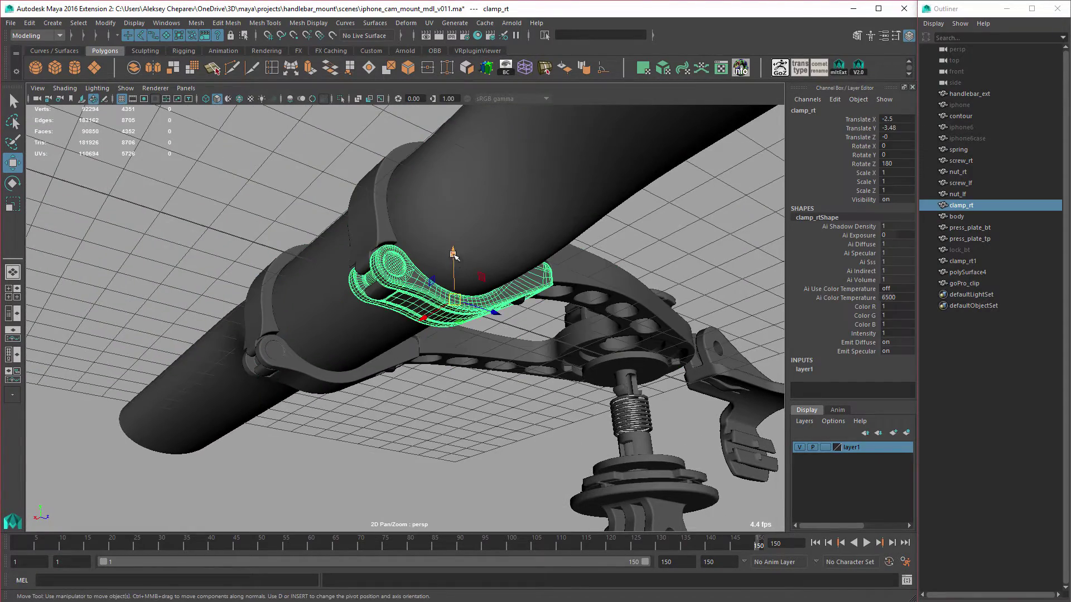
left_click_drag(453, 254, 455, 347)
left_click_drag(395, 400, 443, 422, "alt")
right_click_drag(442, 422, 480, 390, "alt")
left_click_drag(379, 315, 302, 320, "alt")
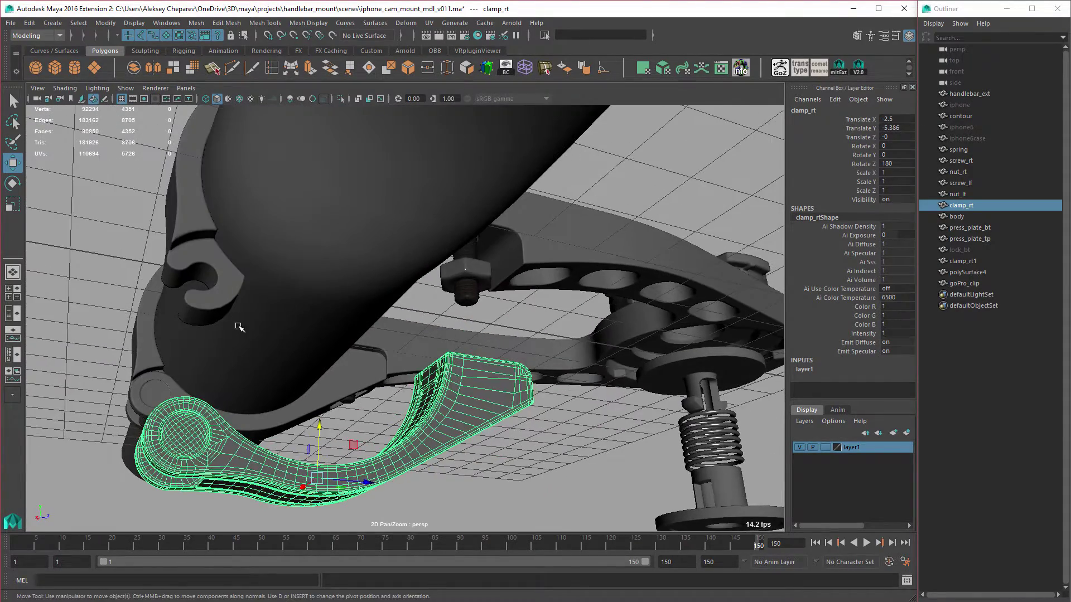
key("ctrl+z")
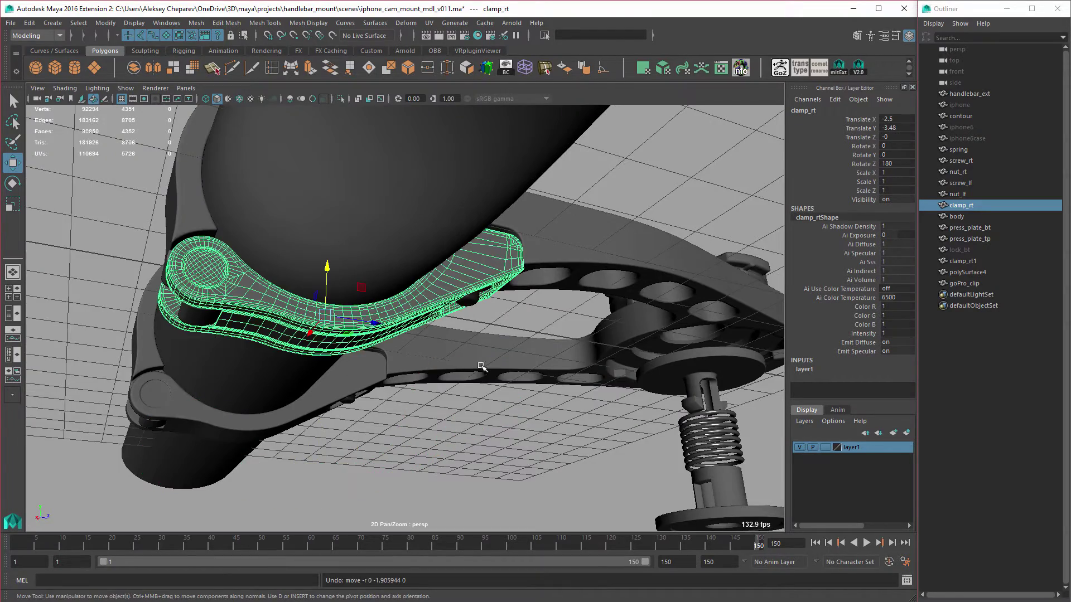
Slide the nut_rt hex nut out of its pocket in the right clamp along Y, and undo the move.
left_click_drag(480, 366, 467, 332, "alt")
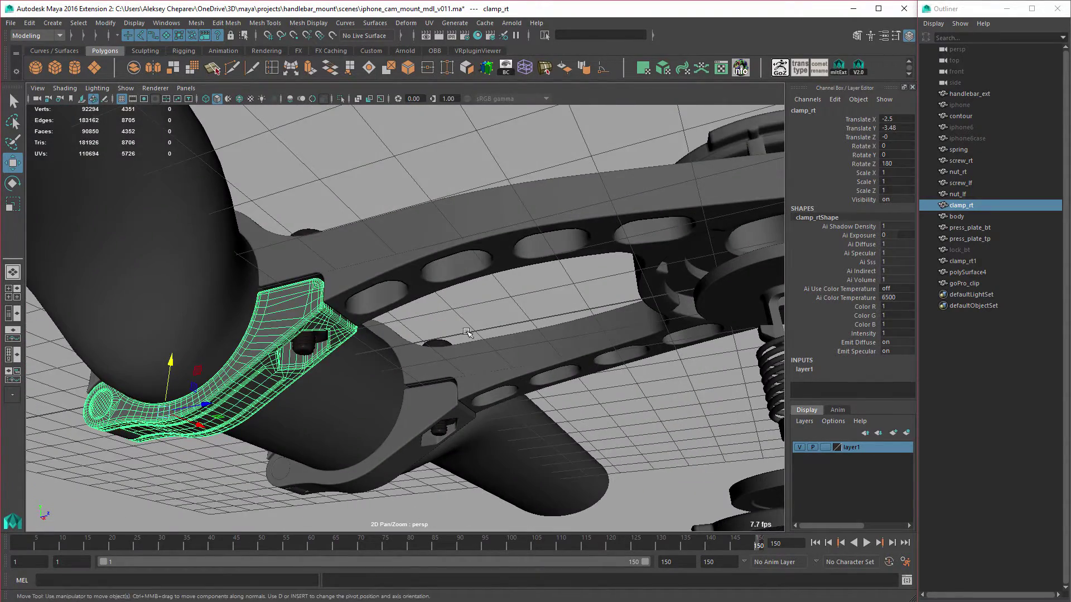
left_click(467, 333)
left_click_drag(438, 502, 446, 382, "alt")
middle_click_drag(447, 382, 450, 459, "alt")
right_click_drag(362, 340, 406, 323, "alt")
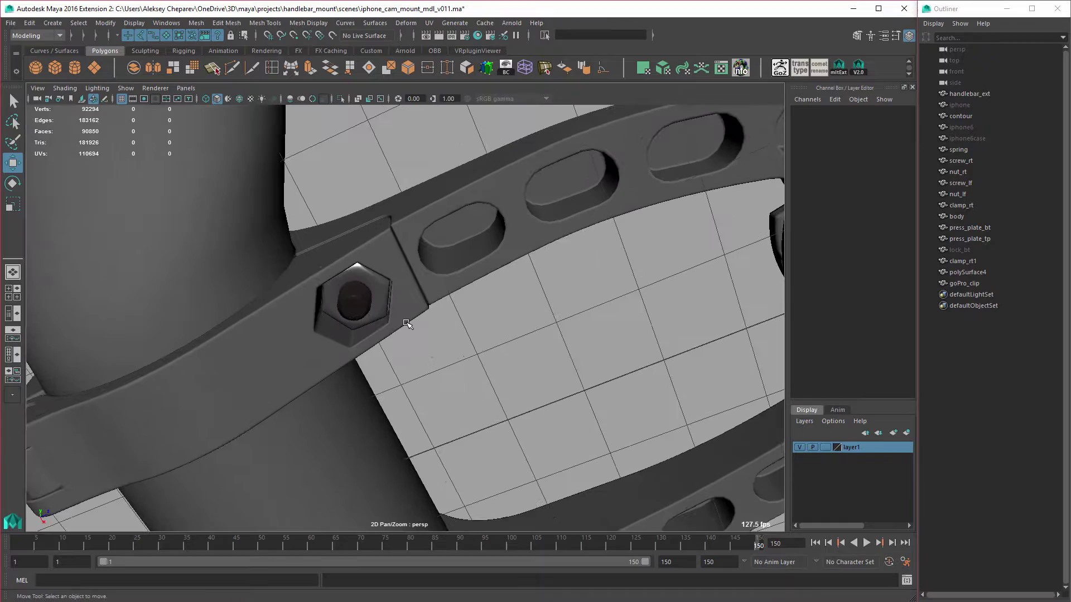
left_click(379, 301)
left_click_drag(379, 301, 433, 390, "alt")
middle_click_drag(433, 390, 486, 175, "alt")
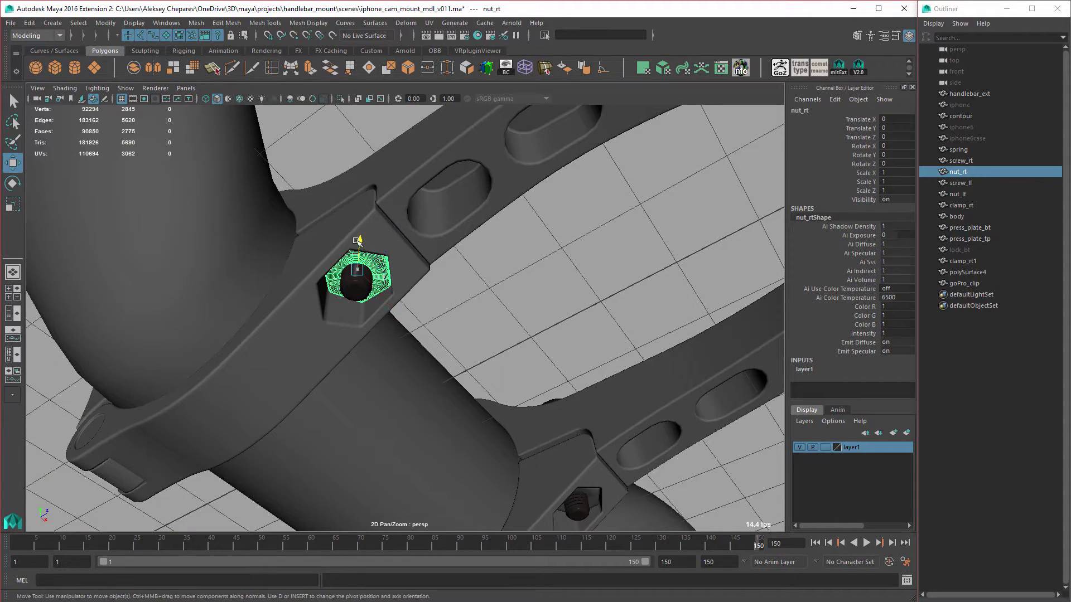
left_click_drag(357, 241, 393, 333)
key("ctrl+z")
left_click(497, 375)
left_click(393, 333)
Inspect both handlebar clamps from below and select the goPro_clip part at the lower end of the assembly.
left_click_drag(505, 374, 459, 413, "alt")
left_click(573, 421)
left_click_drag(574, 420, 501, 217, "alt")
right_click_drag(621, 294, 589, 284, "alt")
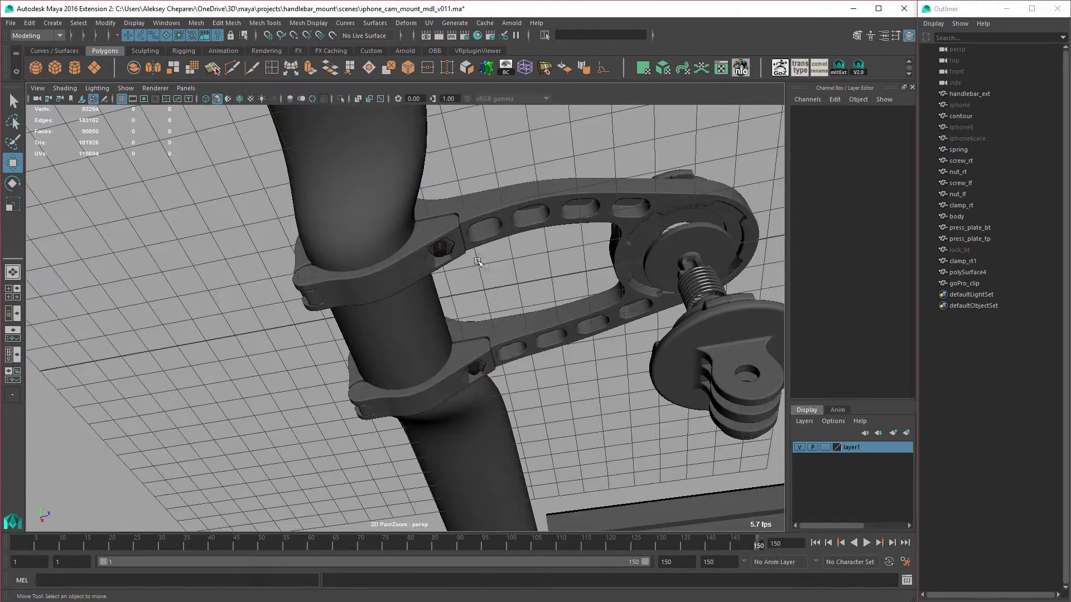
middle_click_drag(589, 285, 452, 272, "alt")
left_click_drag(451, 273, 461, 317, "alt")
left_click(476, 381)
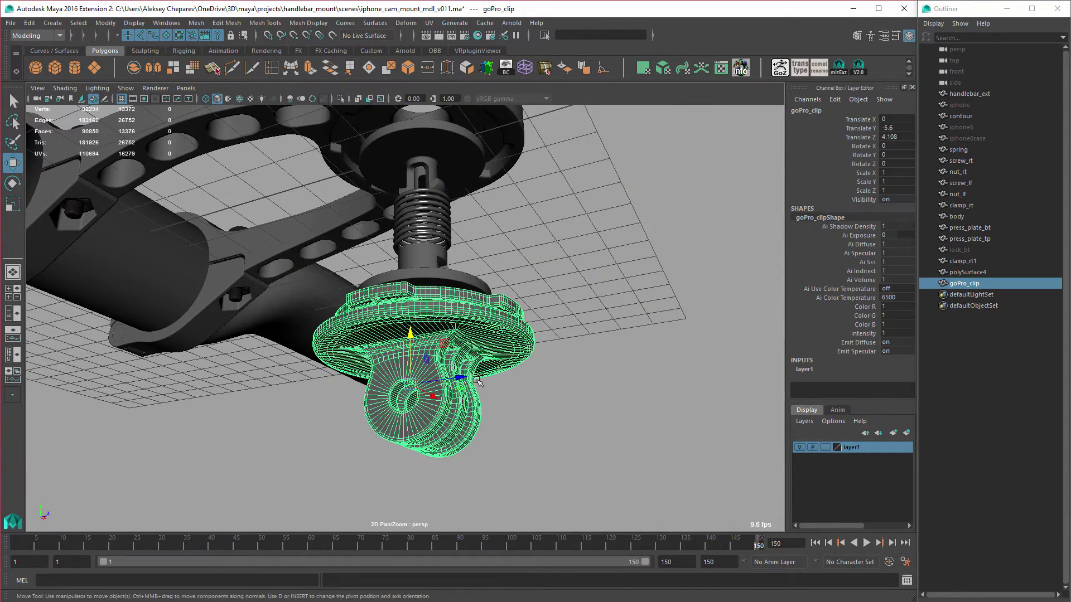
Select the press_plate_tp part above the spring and inspect how it sits under the mount body.
left_click_drag(477, 258, 458, 379, "alt")
left_click(532, 363)
left_click(413, 286)
left_click_drag(414, 286, 451, 318, "alt")
left_click_drag(474, 365, 394, 328, "alt")
mouse_move(461, 289)
left_mouse_down("alt")
mouse_move(413, 199)
mouse_move(471, 236)
mouse_move(536, 313)
mouse_move(471, 302)
left_mouse_up("alt")
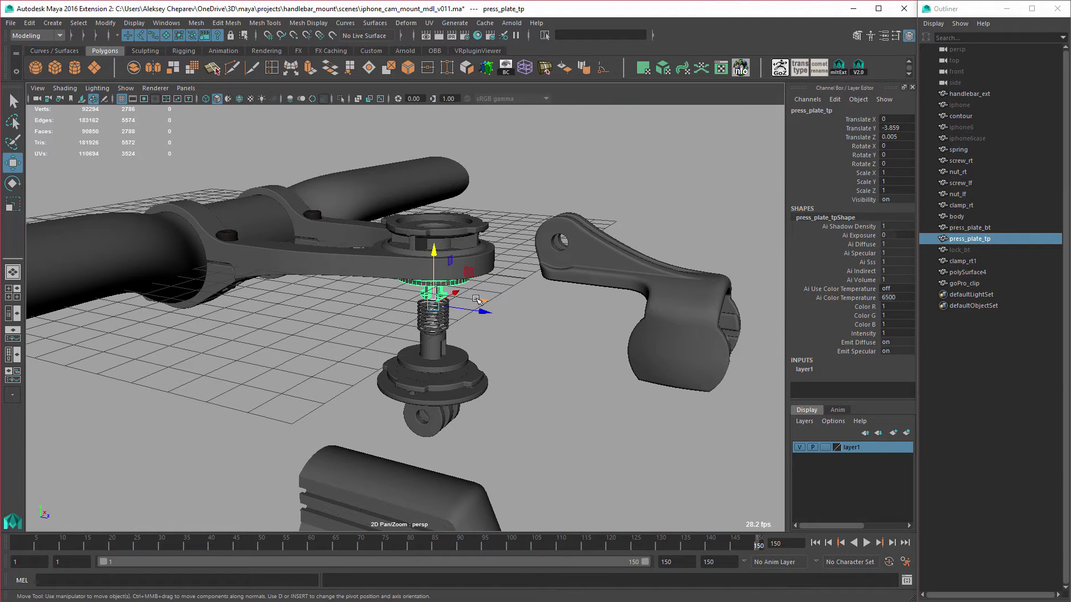
Select the contour camera model below the mount and view it together with the whole assembly.
right_click_drag(540, 308, 504, 309, "alt")
middle_click_drag(504, 310, 514, 273, "alt")
right_click_drag(514, 273, 497, 277, "alt")
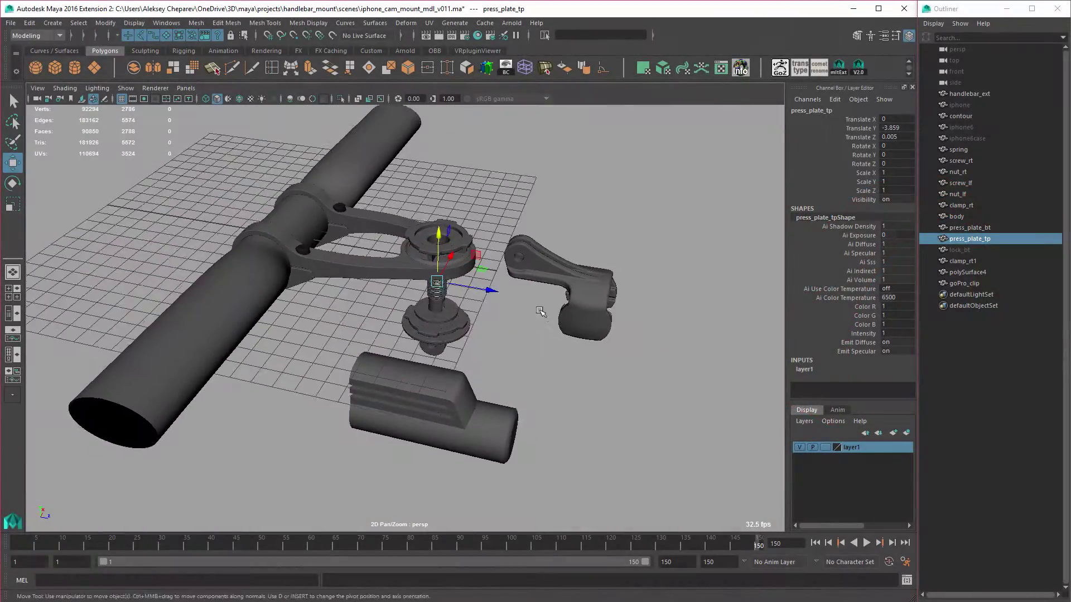
left_click_drag(540, 311, 454, 240, "alt")
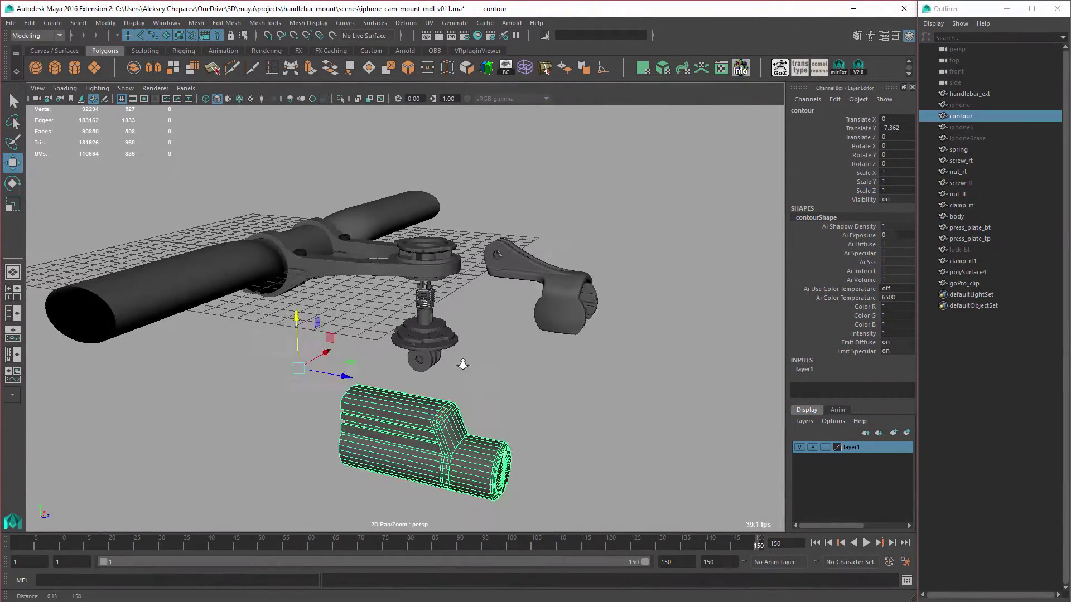
left_click_drag(461, 361, 478, 326, "alt")
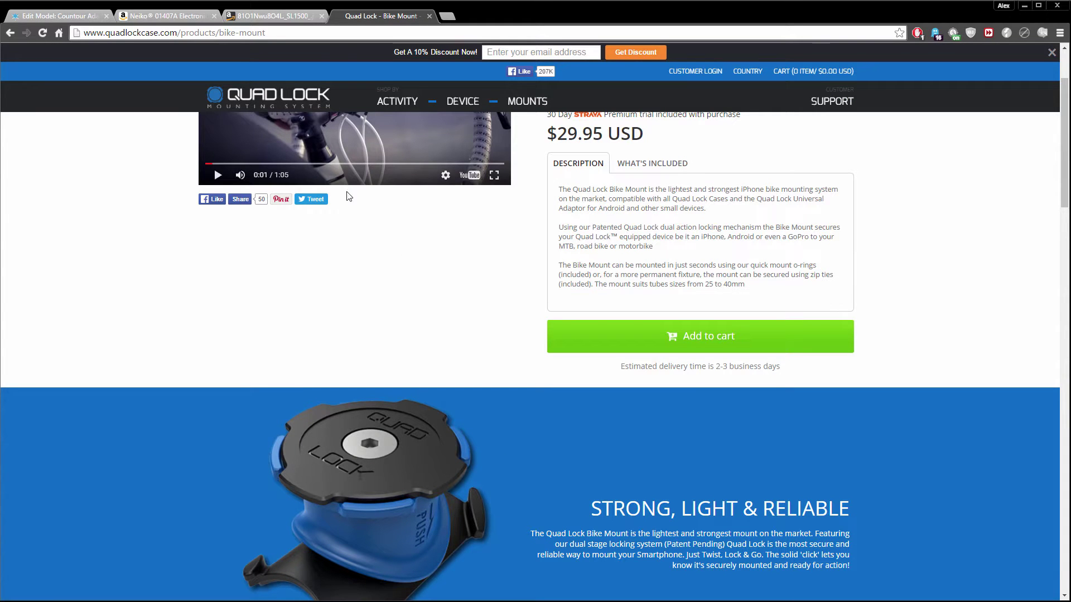
Open the Out Front Mount product page from the Quad Lock mounts range.
scroll(385, 284, "down", 1)
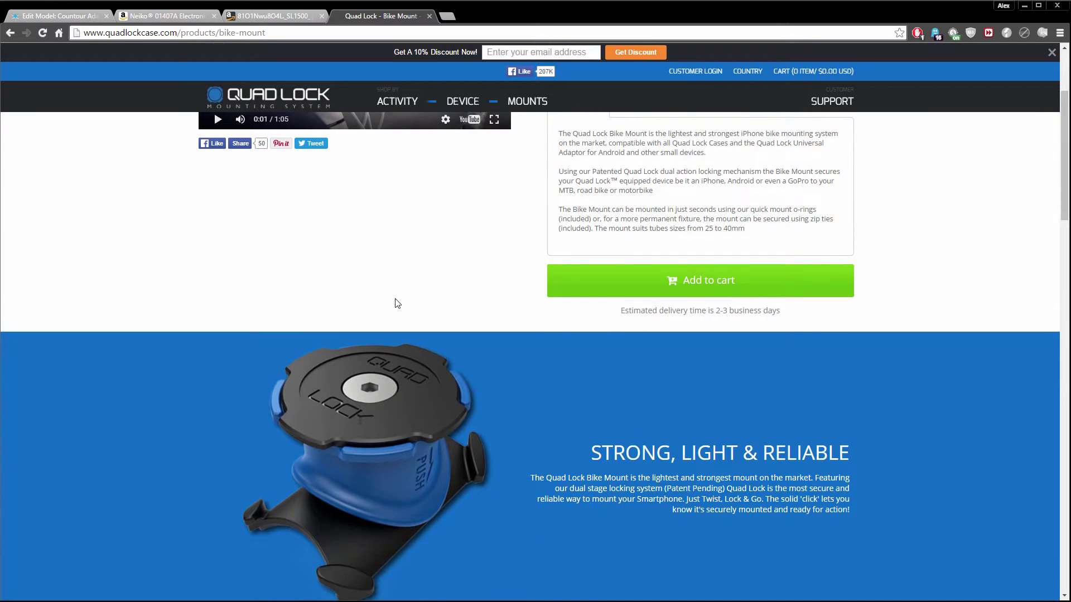
scroll(394, 292, "up", 2)
mouse_move(519, 114)
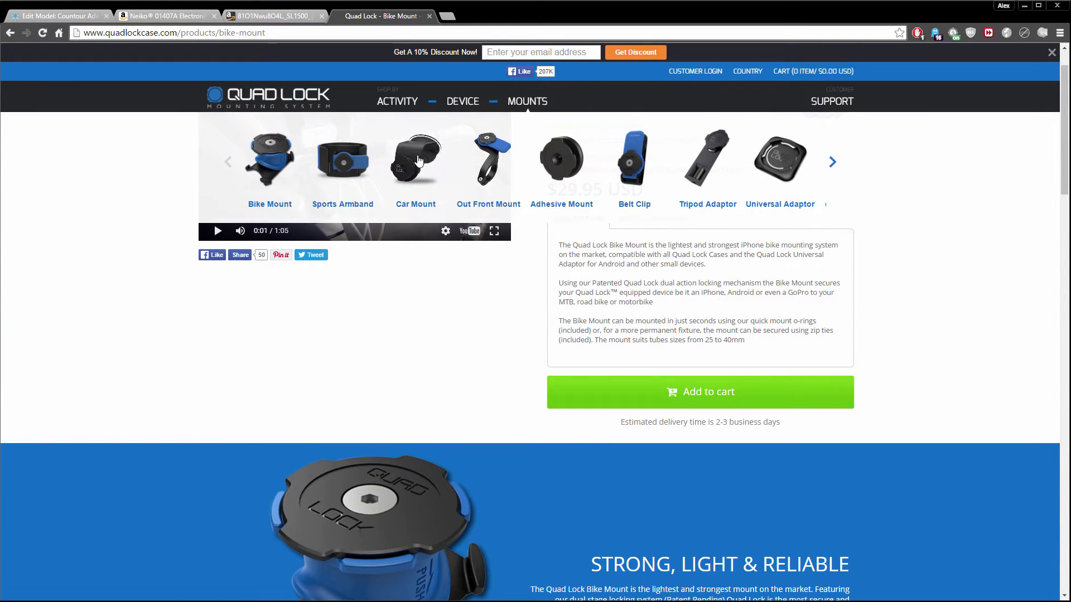
left_click(496, 158)
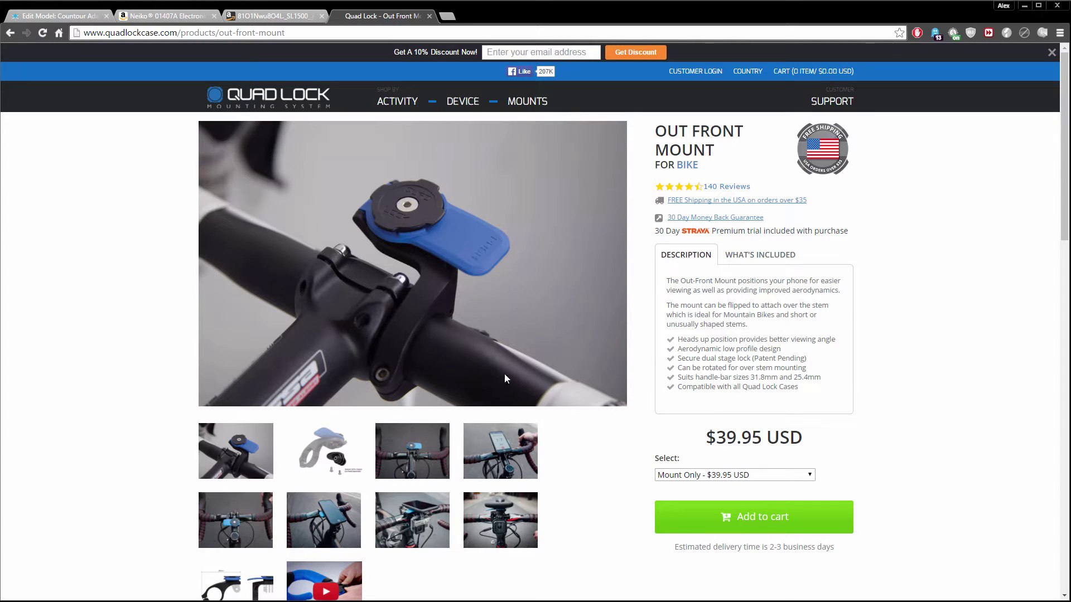
View the Out Front Mount photos of the attached phone and optional GoPro adaptor, and compare with the Contour camera picture.
left_click(509, 449)
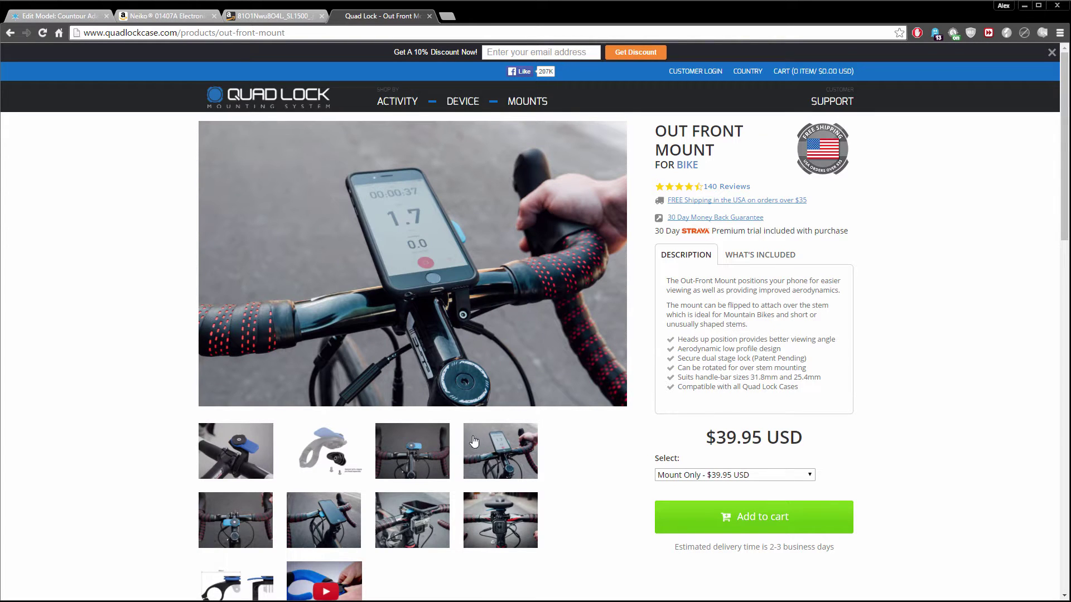
left_click(333, 453)
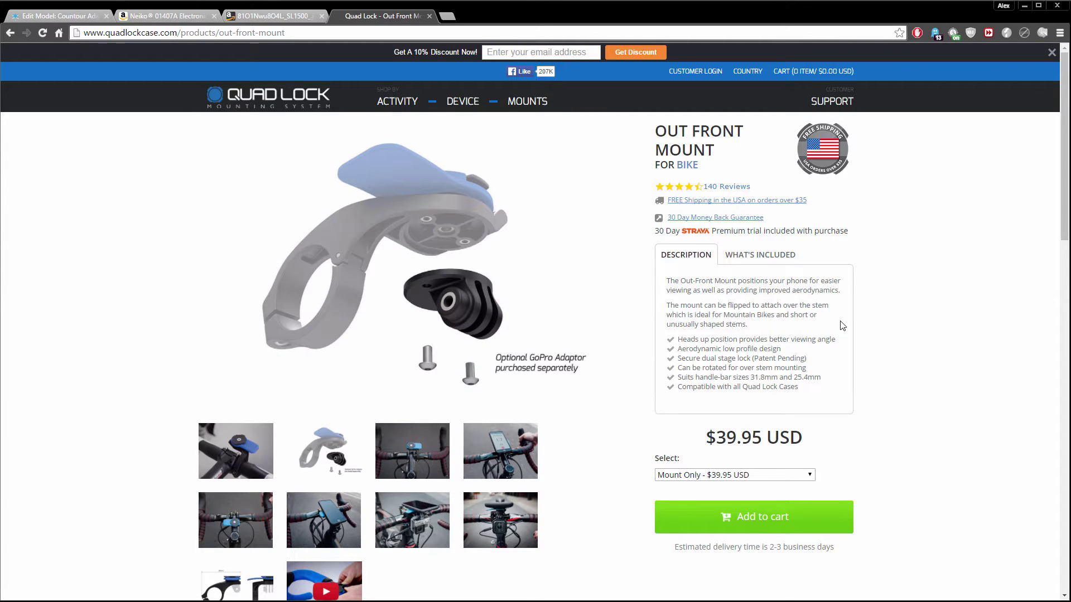
left_click(273, 15)
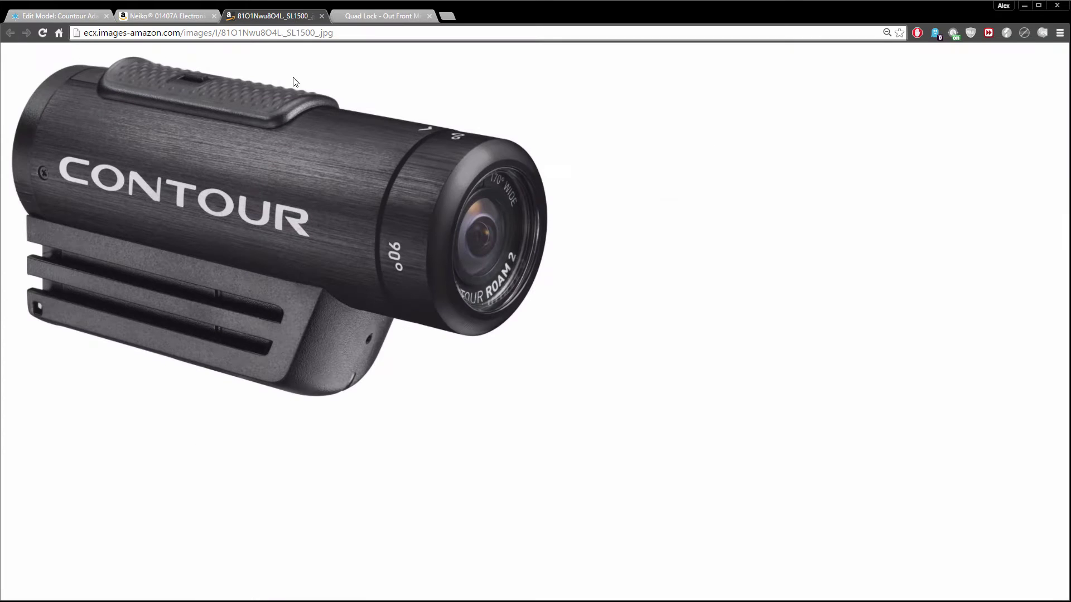
left_click(373, 17)
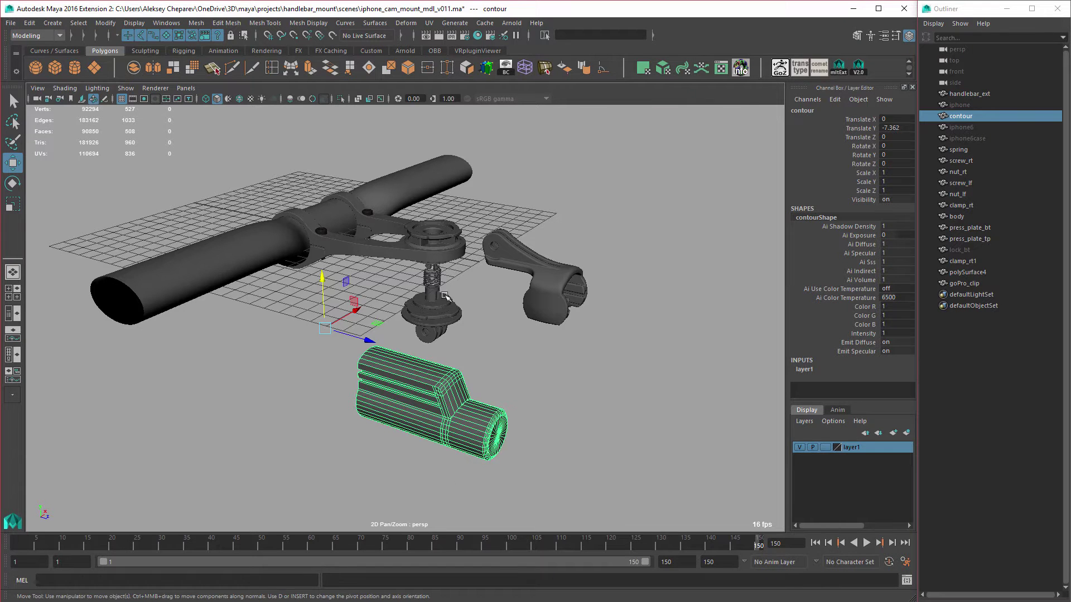
Switch to Maya and inspect the polySurface4 camera adapter and the contour camera beside the handlebar assembly.
left_click(554, 301)
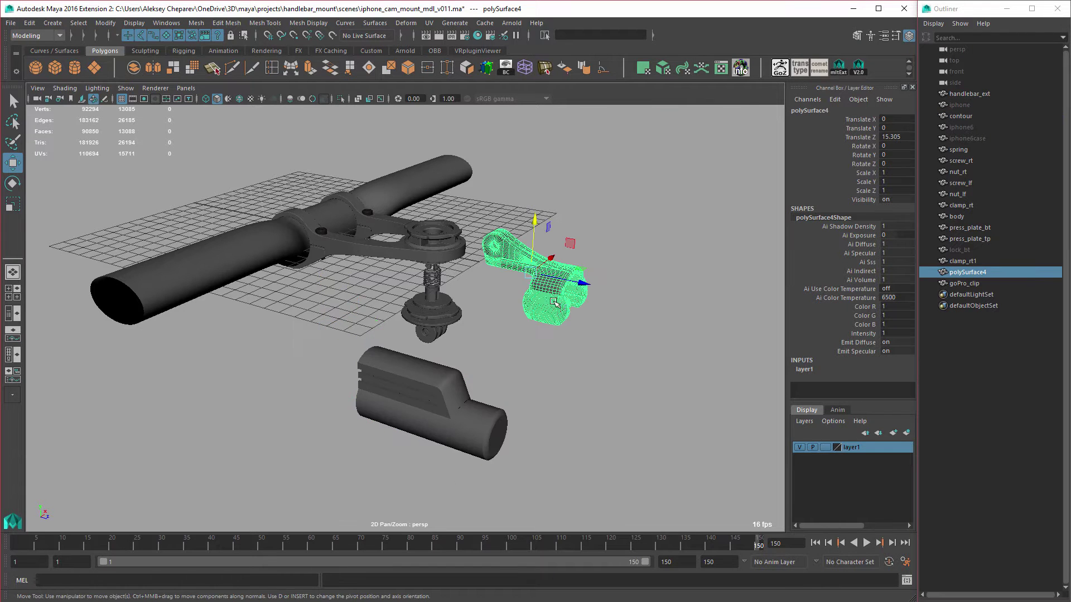
key("f")
left_click(574, 377)
left_click_drag(573, 377, 552, 329, "alt")
right_click_drag(446, 329, 357, 446, "alt")
middle_click_drag(357, 446, 359, 345, "alt")
left_click(253, 440)
left_click_drag(342, 447, 444, 423, "alt")
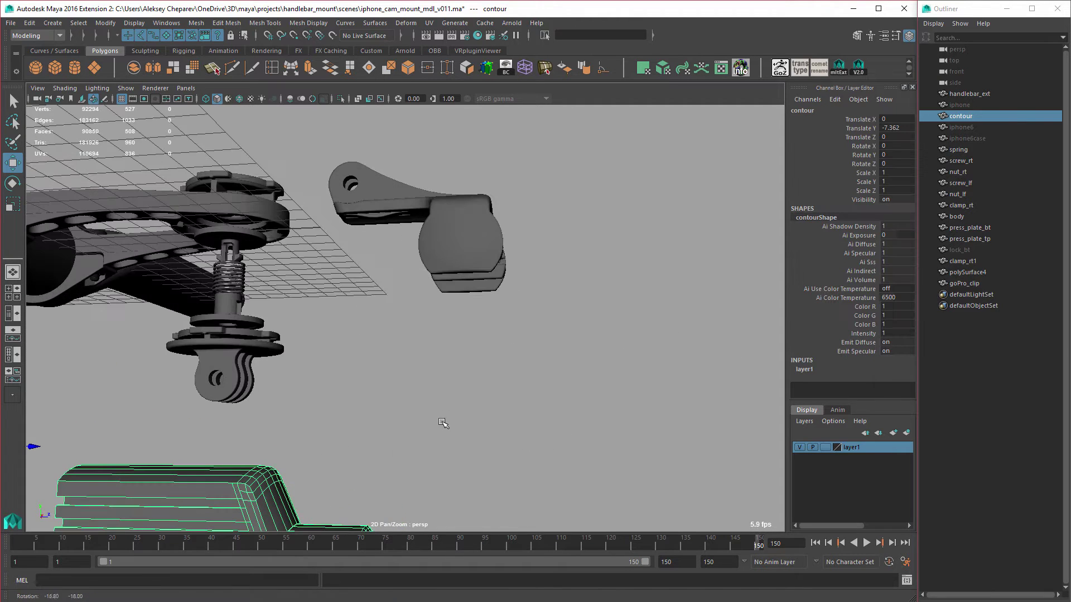
right_click_drag(427, 418, 320, 385, "alt")
left_click_drag(321, 385, 474, 242, "alt")
Move the polySurface4 adapter onto the contour camera at Translate Y -8.247 and Z 6.671, and inspect how it grips the side rails.
left_click(474, 241)
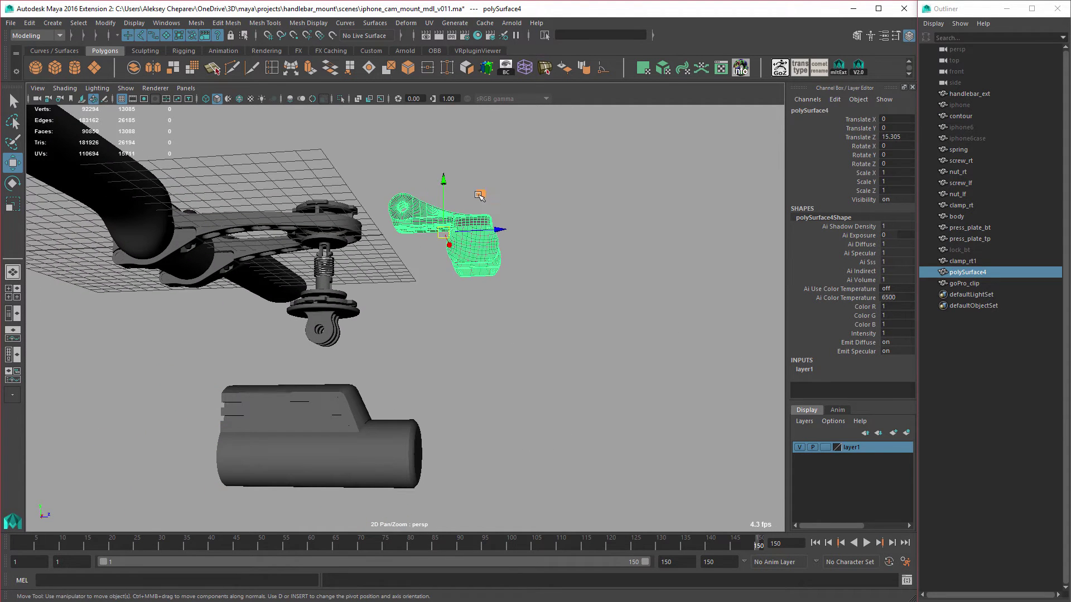
left_click_drag(477, 197, 421, 366)
right_click_drag(421, 366, 615, 393, "alt")
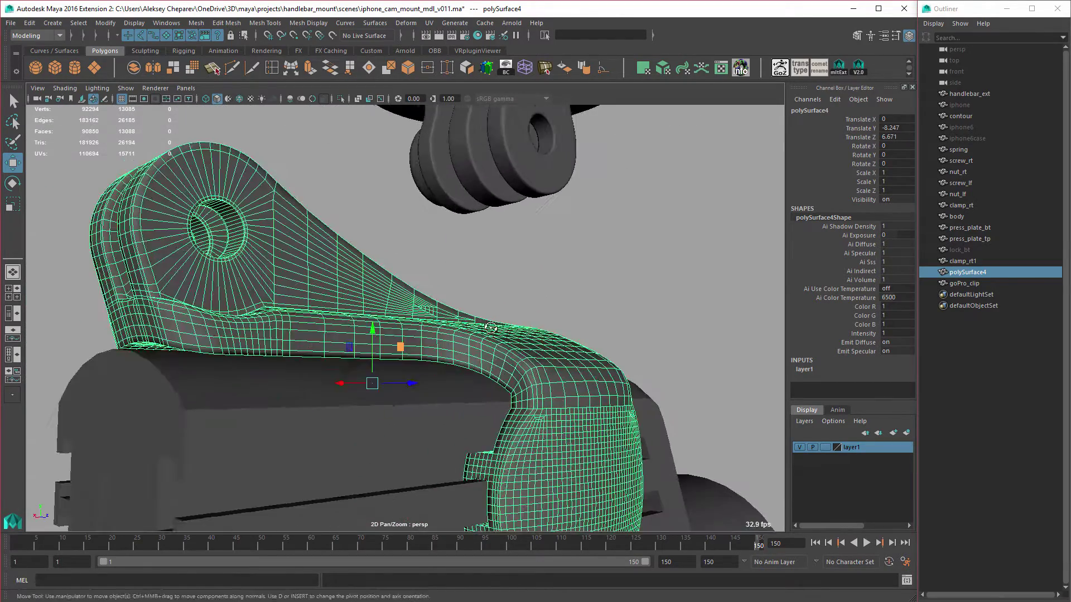
left_click_drag(490, 328, 468, 329, "alt")
left_click_drag(351, 273, 353, 251, "alt")
left_click(352, 251)
mouse_move(310, 292)
left_mouse_down("alt")
mouse_move(330, 282)
mouse_move(309, 275)
left_mouse_up("alt")
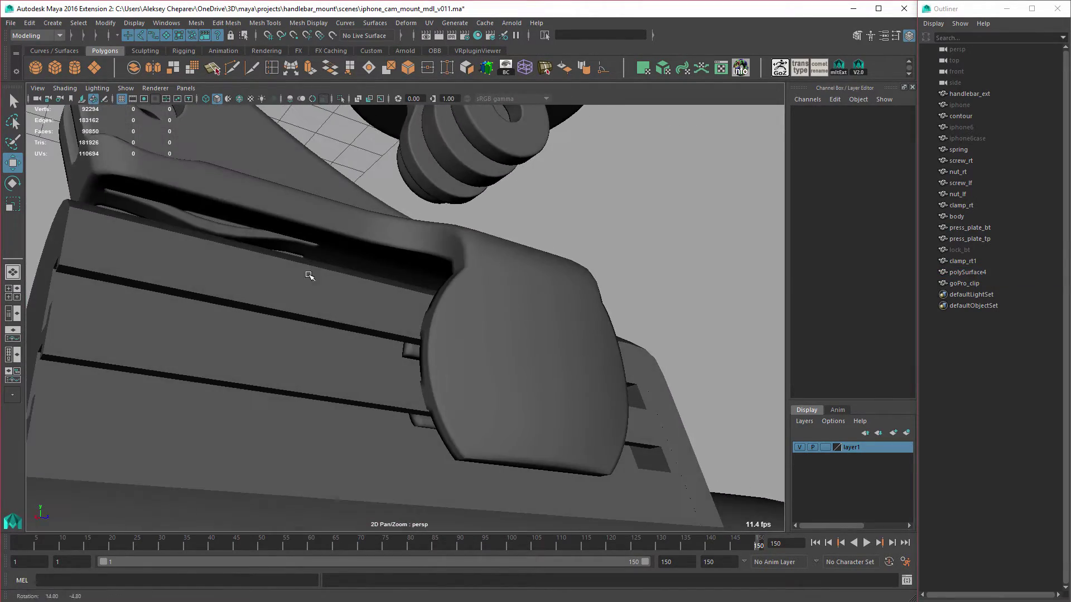
Raise the polySurface4 adapter so its ring meets the goPro_clip, and view the complete assembly with the contour camera.
left_click_drag(229, 241, 609, 333, "alt")
left_click(349, 304)
left_click(536, 256)
right_click_drag(617, 334, 488, 275, "alt")
left_click_drag(487, 275, 480, 273, "alt")
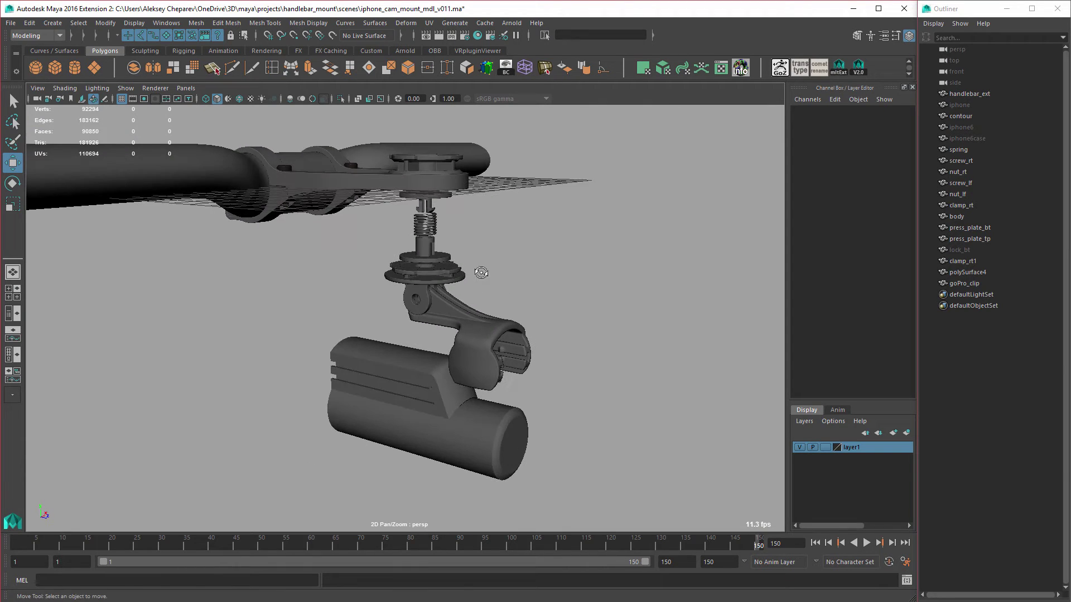
middle_click_drag(518, 306, 519, 291, "alt")
left_click_drag(518, 291, 515, 384, "alt")
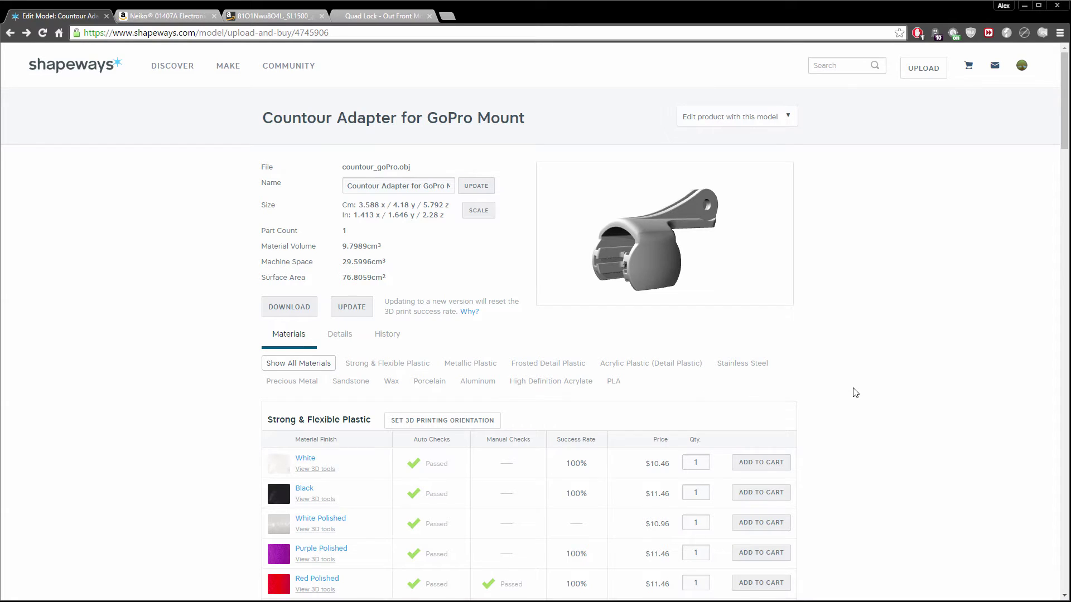
Review the Strong & Flexible Plastic finishes and prices for the Countour Adapter for GoPro Mount on Shapeways.
scroll(854, 392, "down", 2)
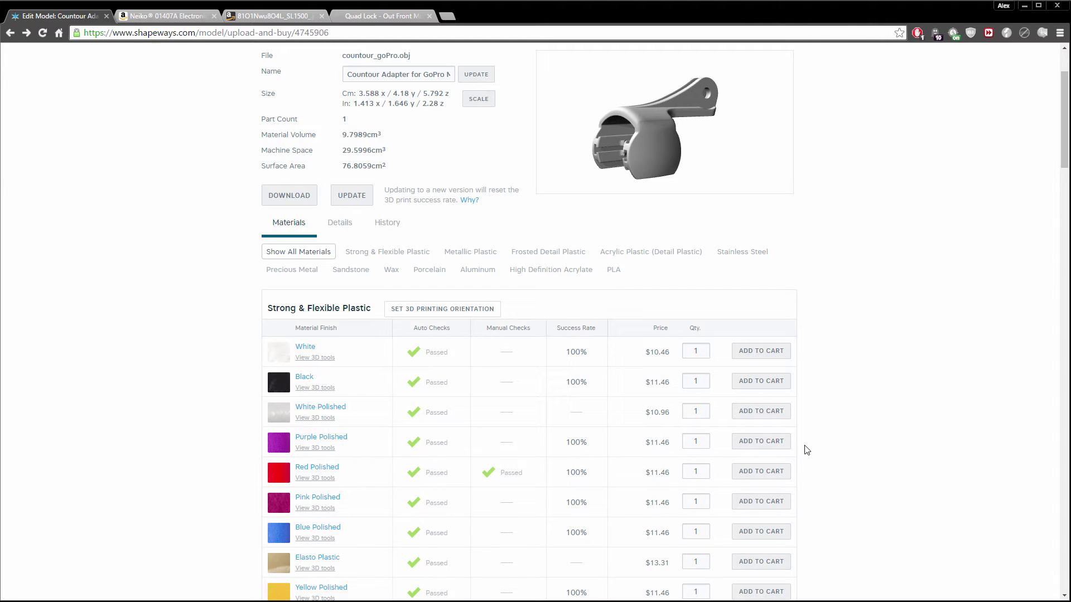
scroll(832, 481, "up", 2)
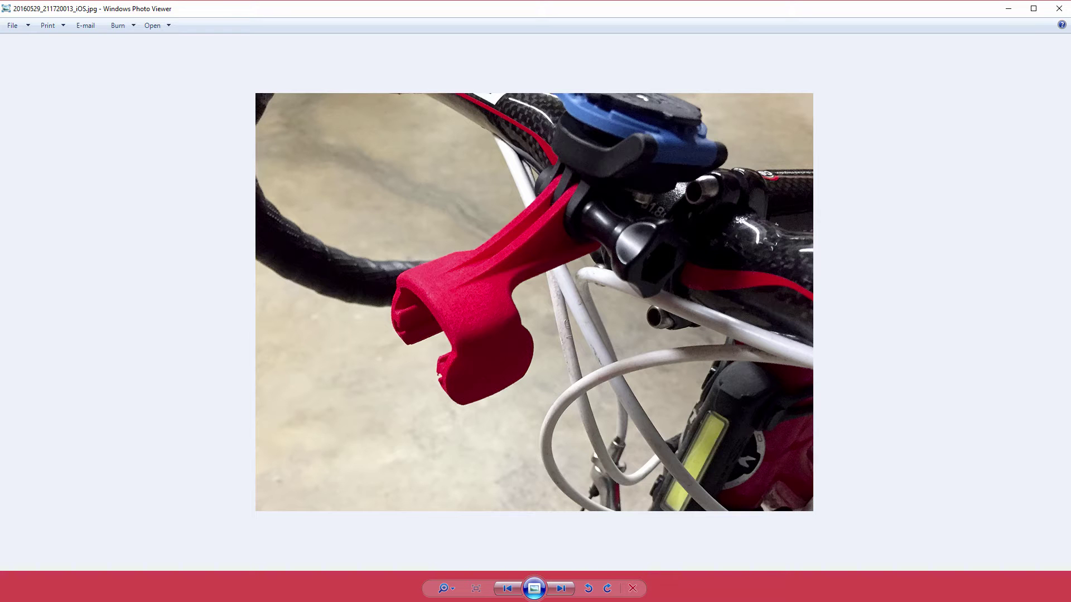
Browse the photos of the red printed adapter on the bike, both empty and holding the Contour camera.
left_click(559, 589)
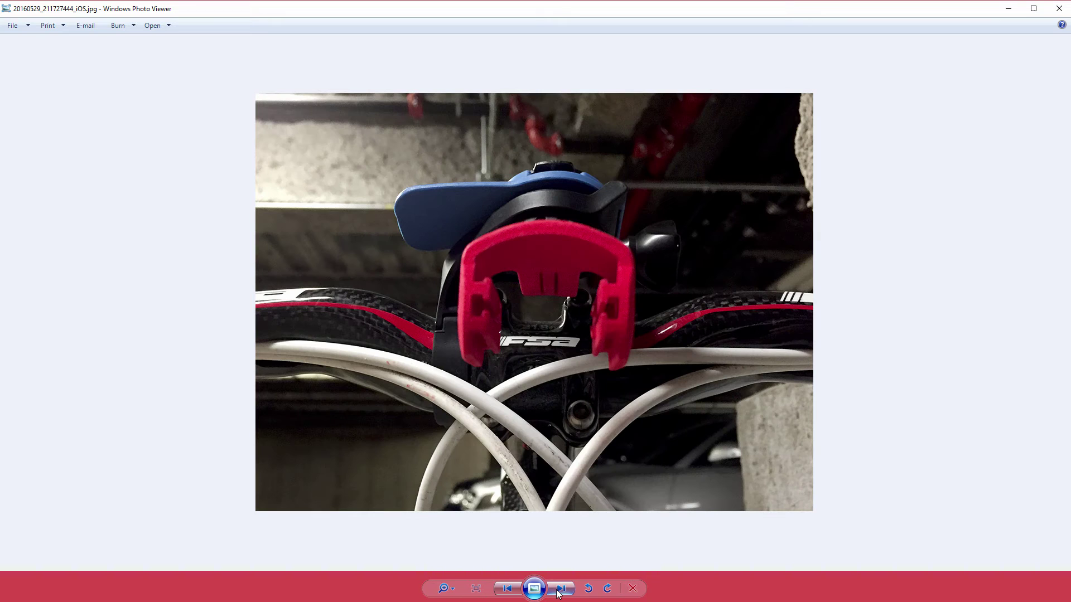
left_click(558, 589)
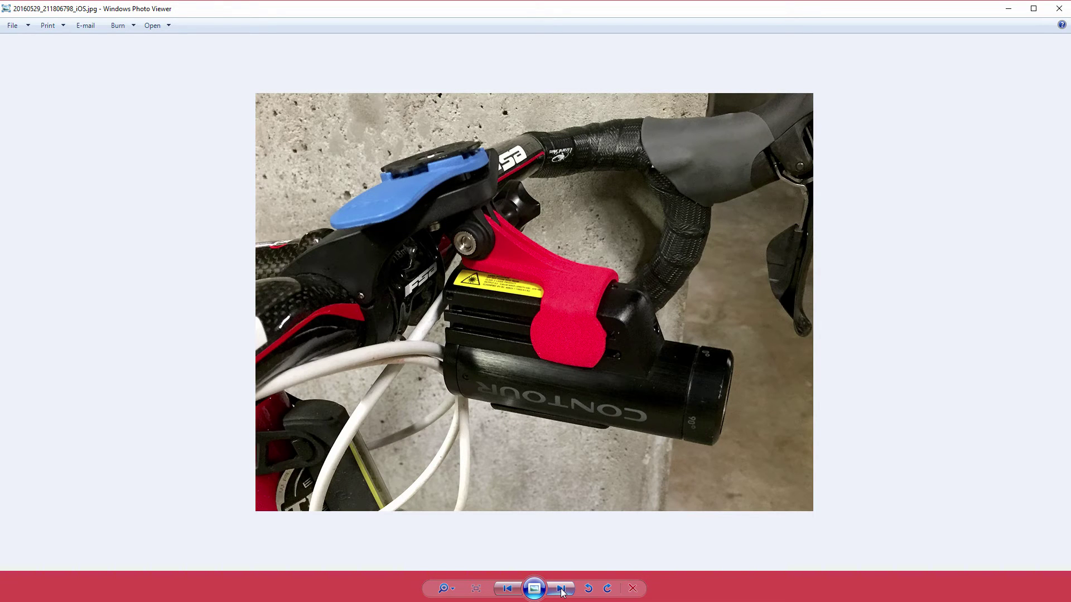
left_click(561, 589)
left_click(561, 589)
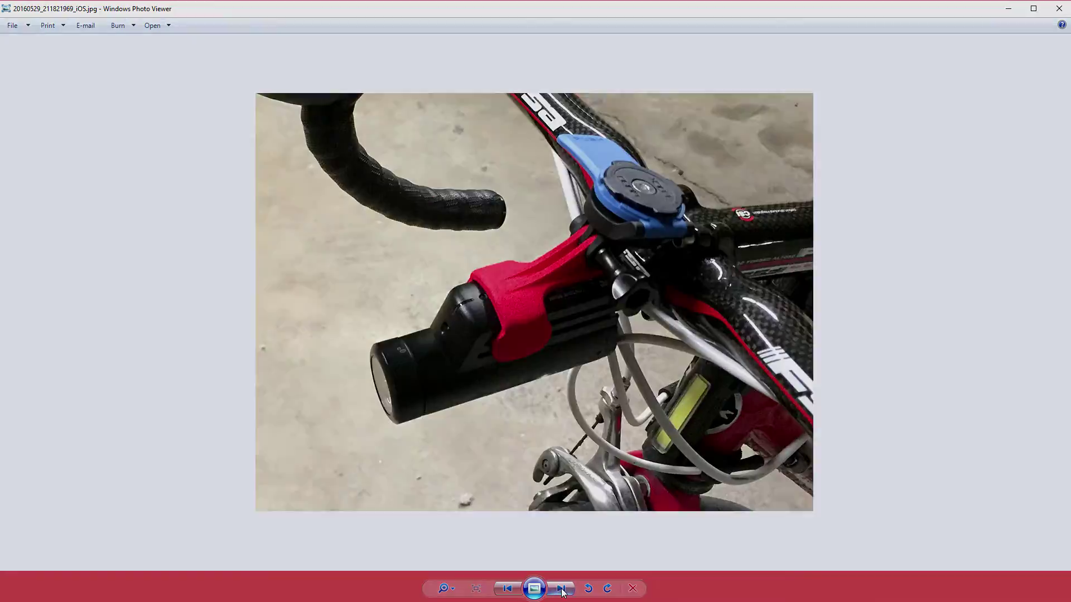